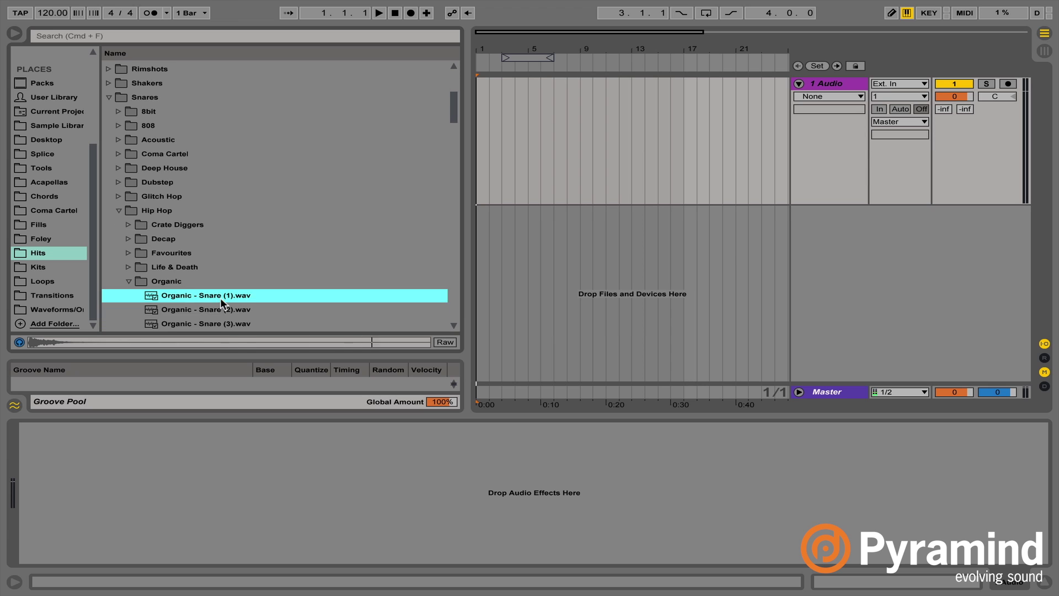
Step: Audition the Organic snare samples and place Organic - Snare (2).wav on the audio track at bar 9
{"action": "left_click", "coordinate": [220, 308]}
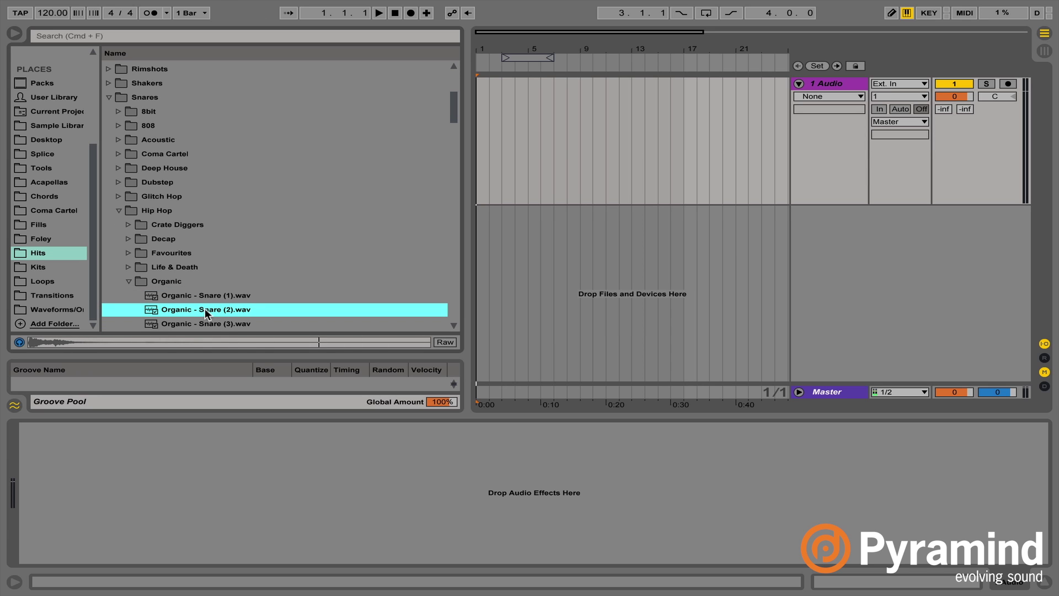
{"action": "left_click", "coordinate": [205, 323]}
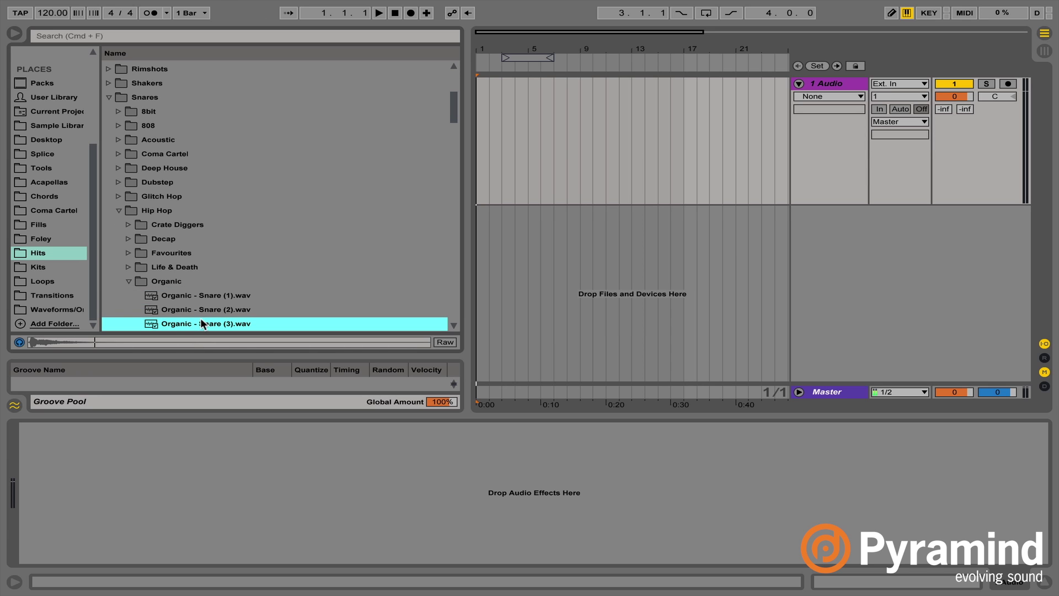
{"action": "left_click", "coordinate": [204, 298]}
{"action": "left_click_drag", "start_coordinate": [204, 310], "coordinate": [740, 60]}
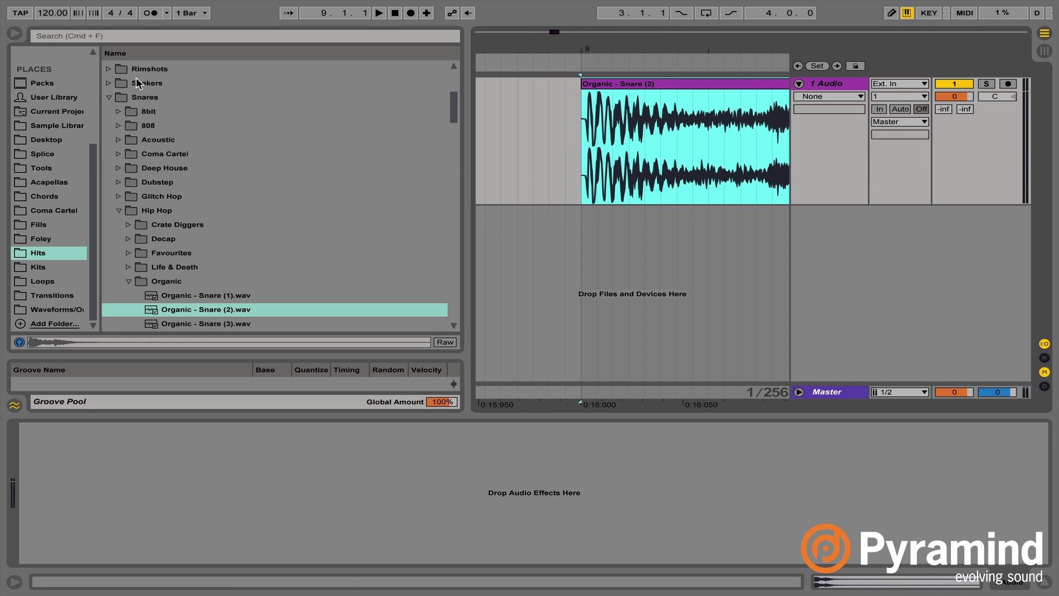
{"action": "left_click", "coordinate": [15, 36]}
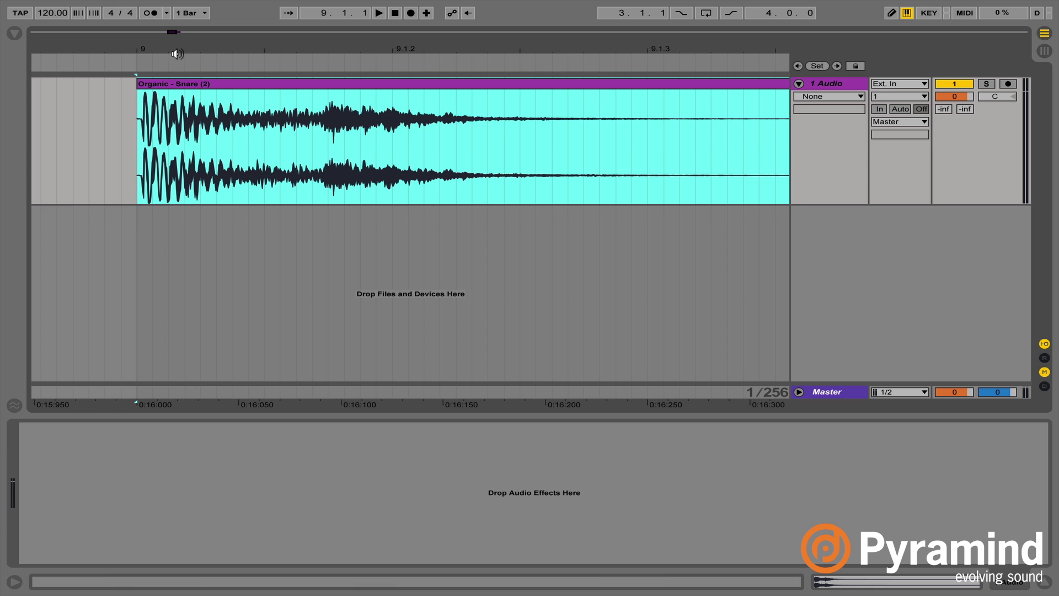
Step: Loop the range from 9.1.1 to 9.4.1 around the snare clip and play it back
{"action": "key", "text": "space"}
{"action": "key", "text": "space"}
{"action": "key", "text": "minus"}
{"action": "key", "text": "minus"}
{"action": "left_click", "coordinate": [332, 118]}
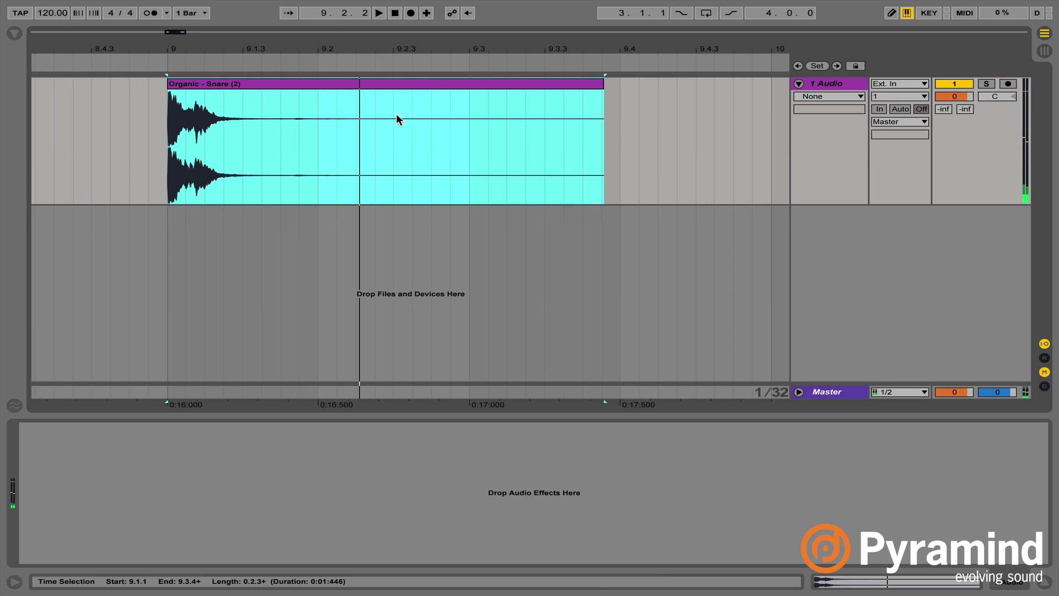
{"action": "left_click_drag", "start_coordinate": [622, 119], "coordinate": [164, 131]}
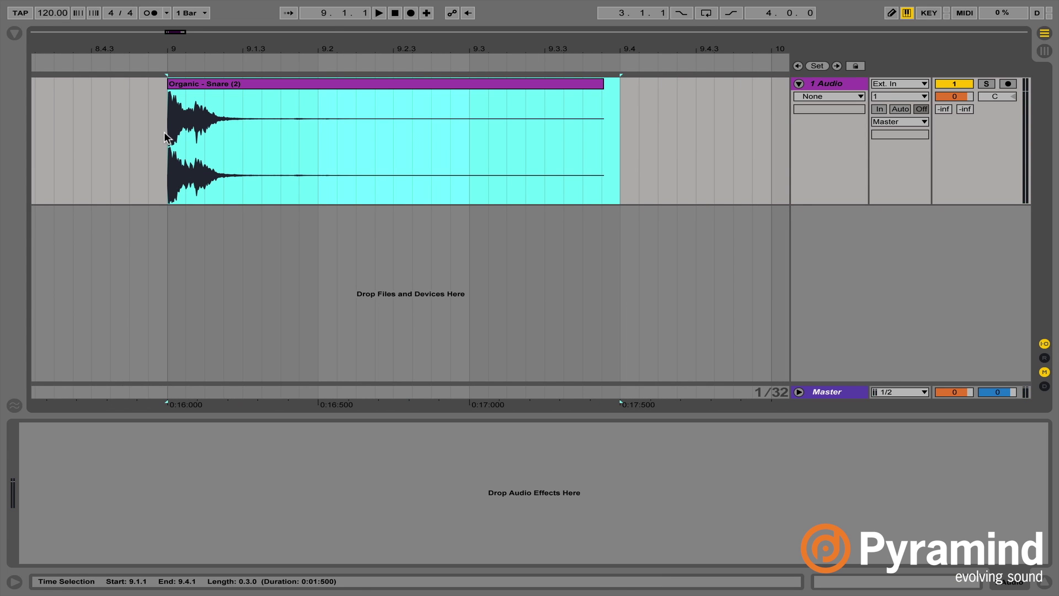
{"action": "key", "text": "ctrl+l"}
{"action": "key", "text": "space"}
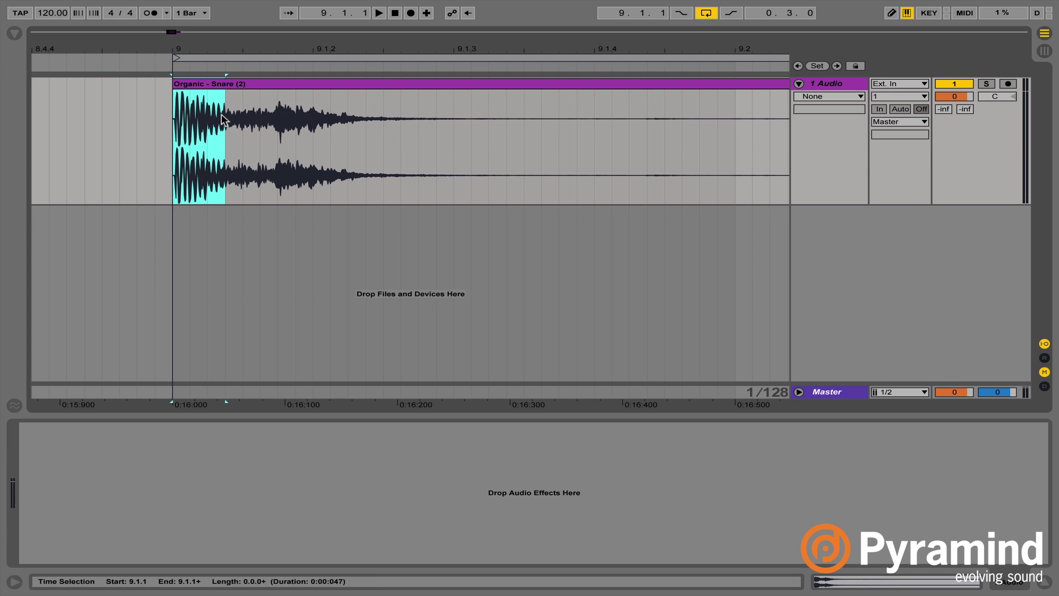
Step: Highlight the snare's initial transient, its tail and the whole hit in the waveform to compare them
{"action": "left_click", "coordinate": [177, 122]}
{"action": "left_click_drag", "start_coordinate": [176, 122], "coordinate": [439, 116]}
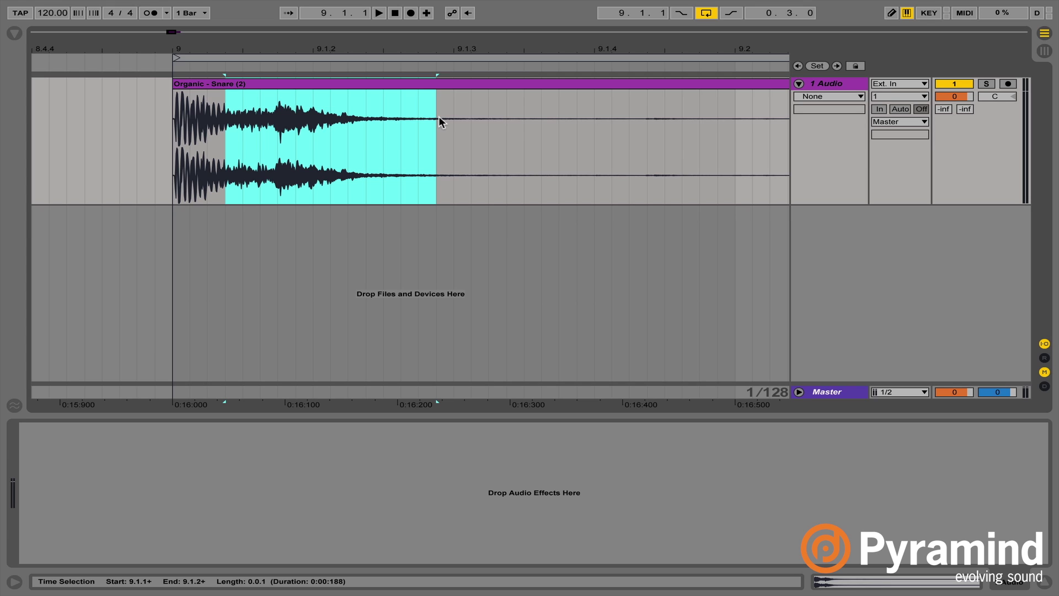
{"action": "left_click_drag", "start_coordinate": [178, 126], "coordinate": [398, 130]}
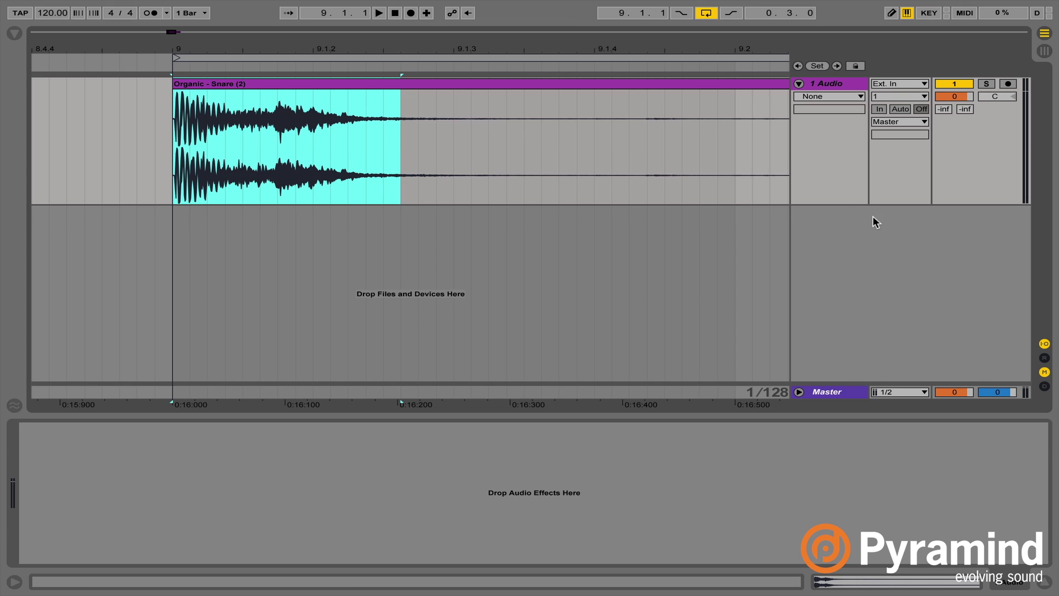
{"action": "left_click", "coordinate": [225, 113]}
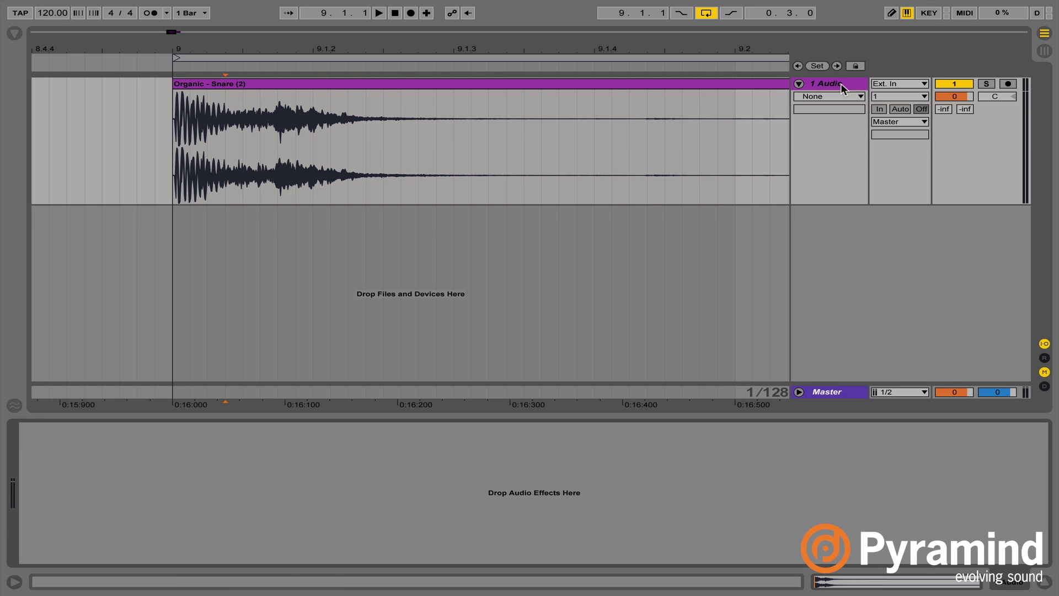
Step: Add a Saturator to the snare's audio track with the Digital Clip curve
{"action": "left_click", "coordinate": [14, 34]}
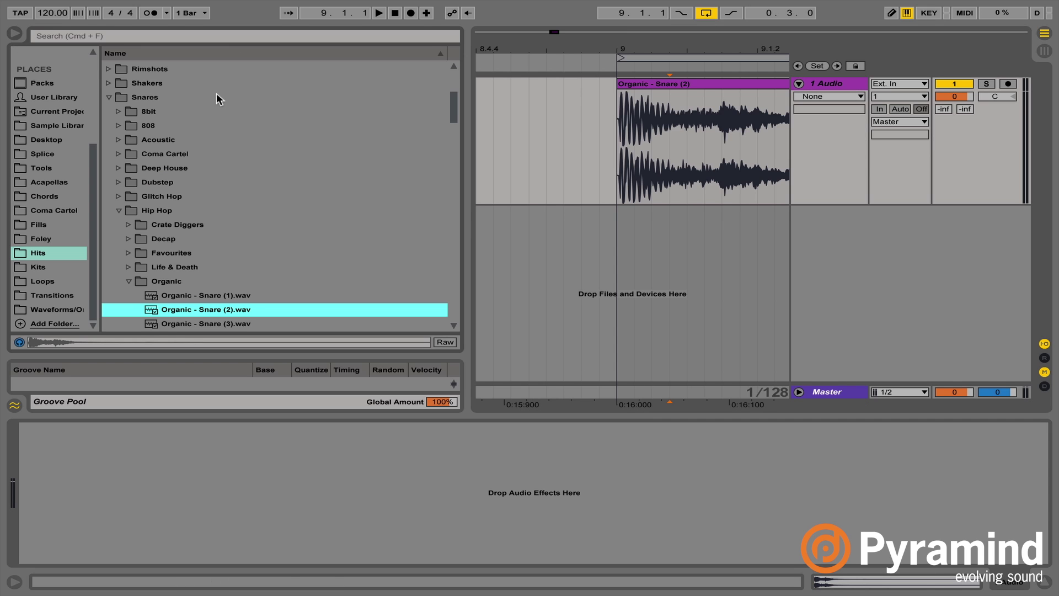
{"action": "scroll", "coordinate": [55, 154], "scroll_direction": "up", "scroll_amount": 5}
{"action": "left_click", "coordinate": [55, 109]}
{"action": "scroll", "coordinate": [177, 225], "scroll_direction": "down", "scroll_amount": 5}
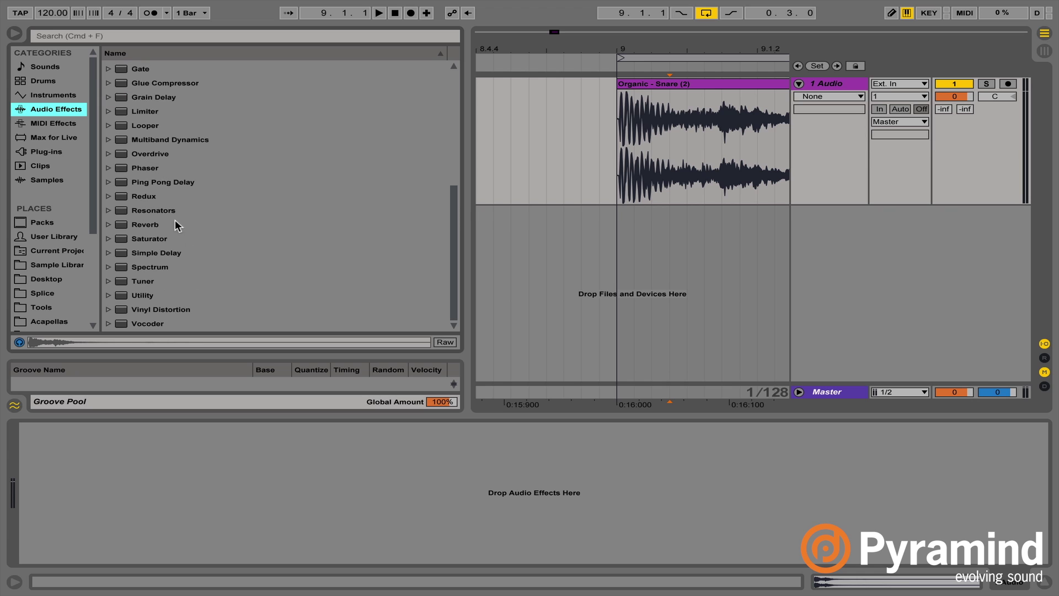
{"action": "double_click", "coordinate": [165, 238]}
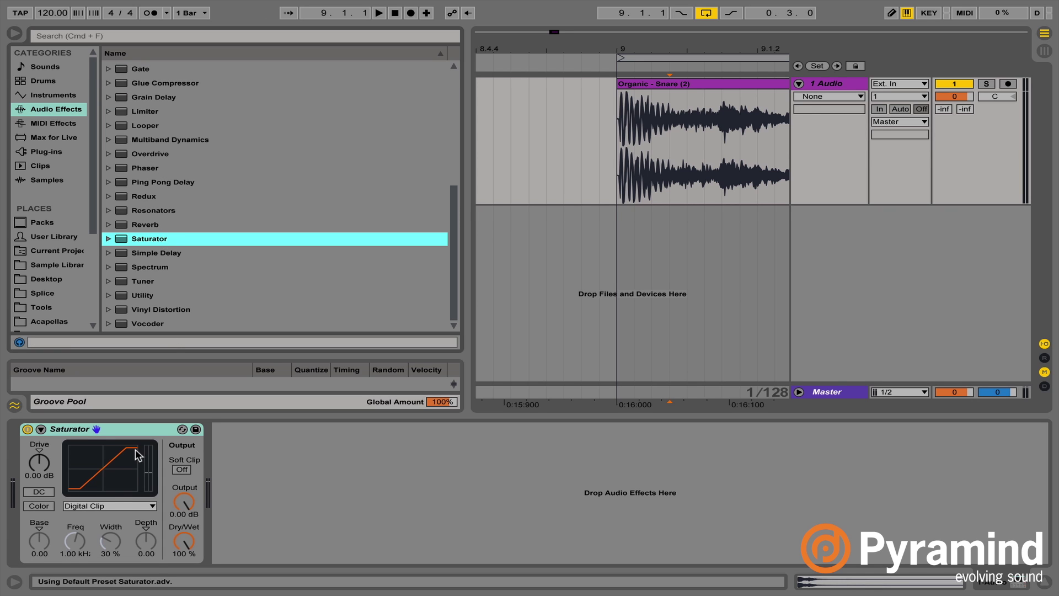
{"action": "left_click", "coordinate": [108, 505]}
{"action": "left_click", "coordinate": [99, 574]}
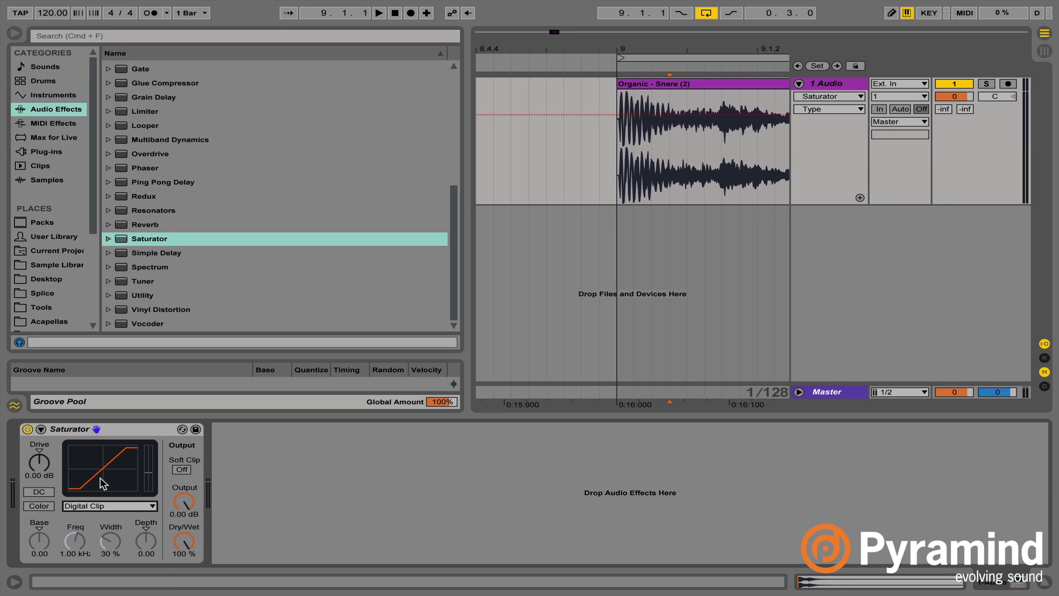
{"action": "left_click", "coordinate": [17, 36]}
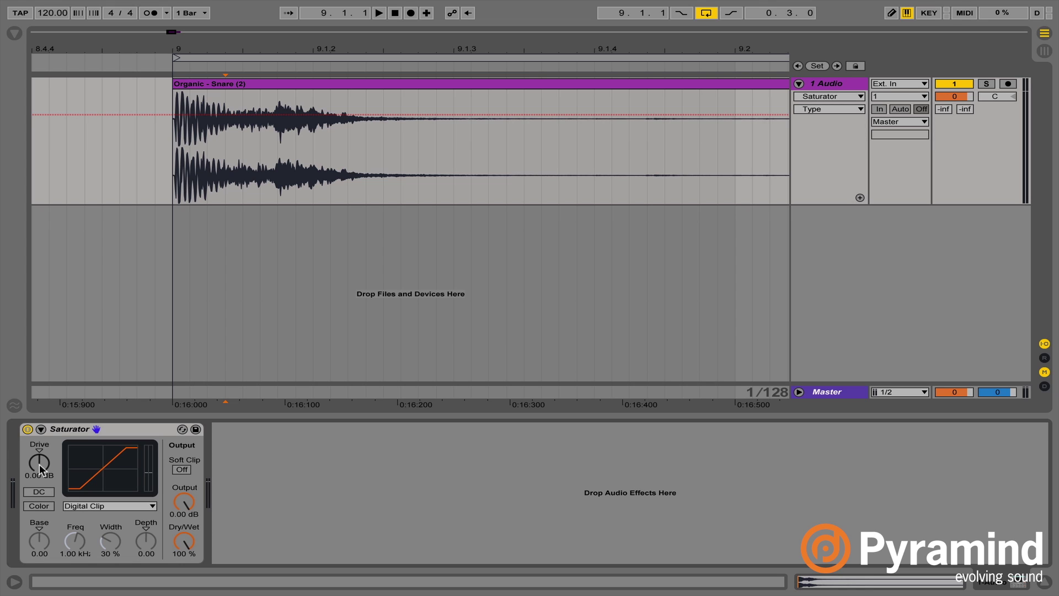
Step: Play the snare loop and raise the Saturator's Drive to 8.57 dB
{"action": "left_click", "coordinate": [185, 501]}
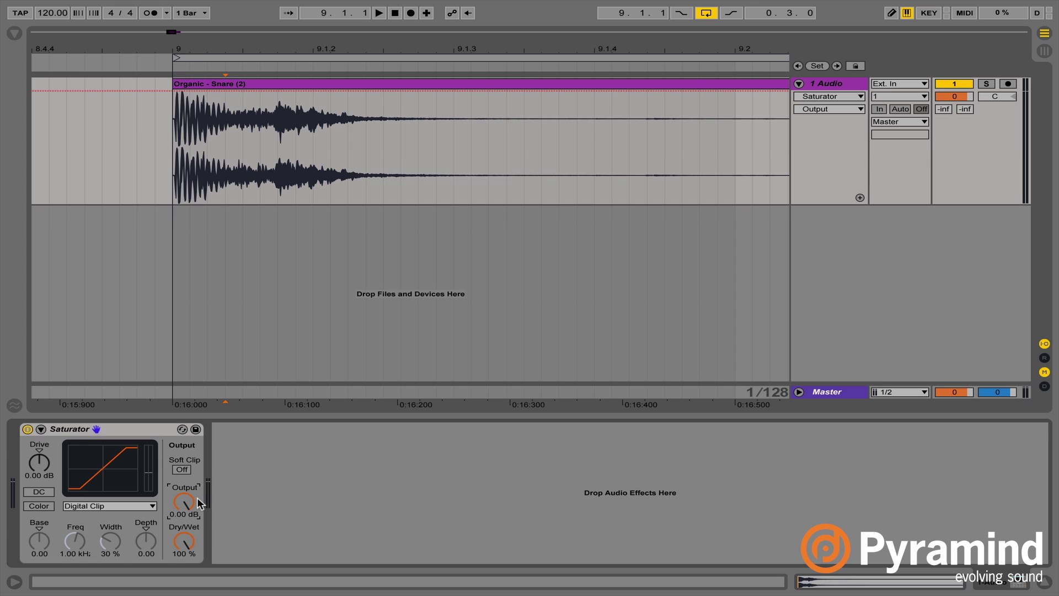
{"action": "left_click", "coordinate": [27, 429]}
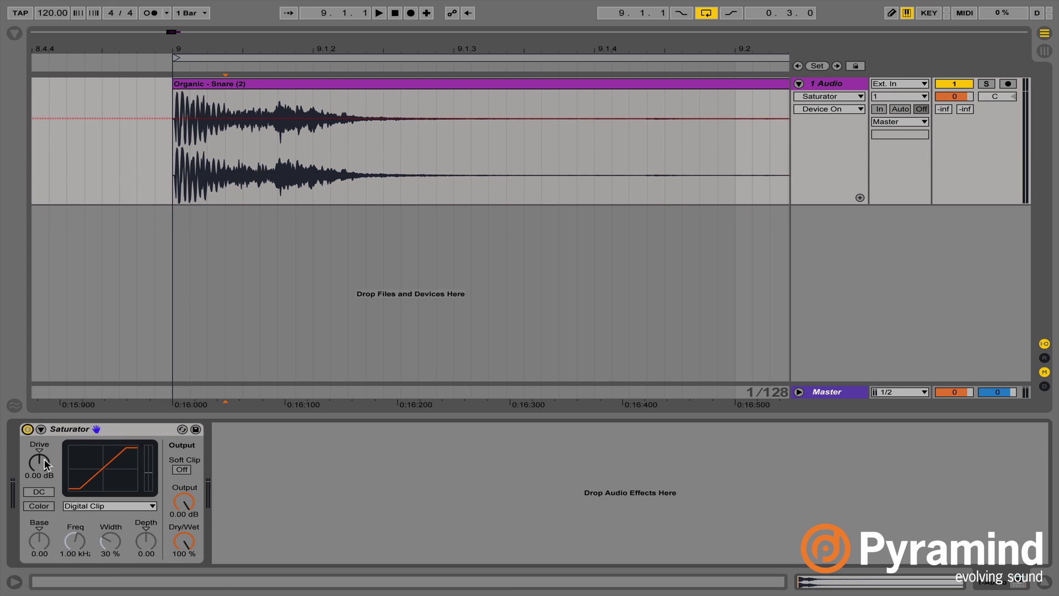
{"action": "key", "text": "space"}
{"action": "left_click", "coordinate": [175, 101]}
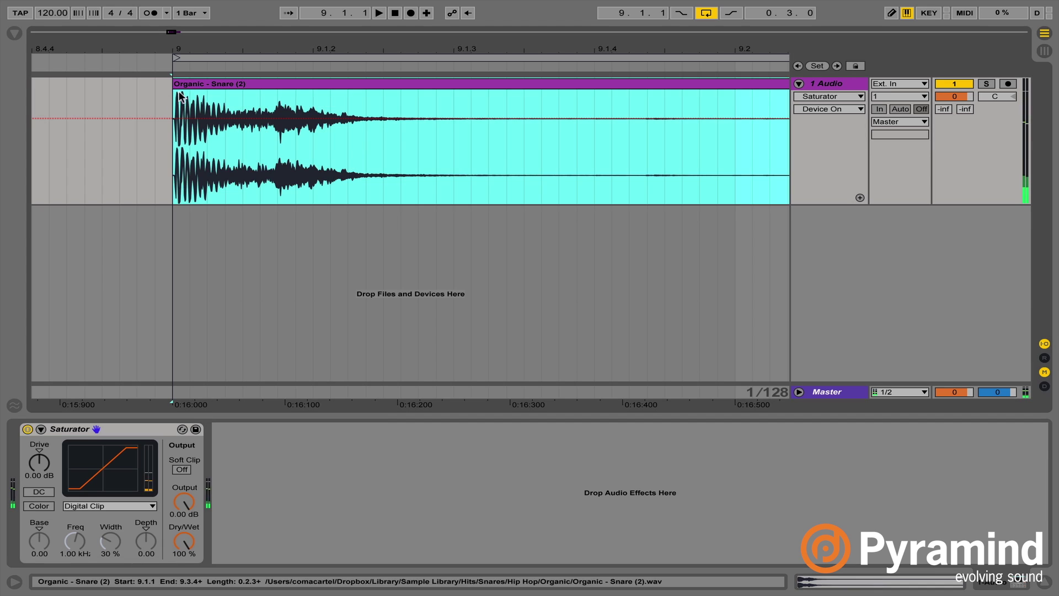
{"action": "left_click_drag", "start_coordinate": [38, 462], "coordinate": [38, 436]}
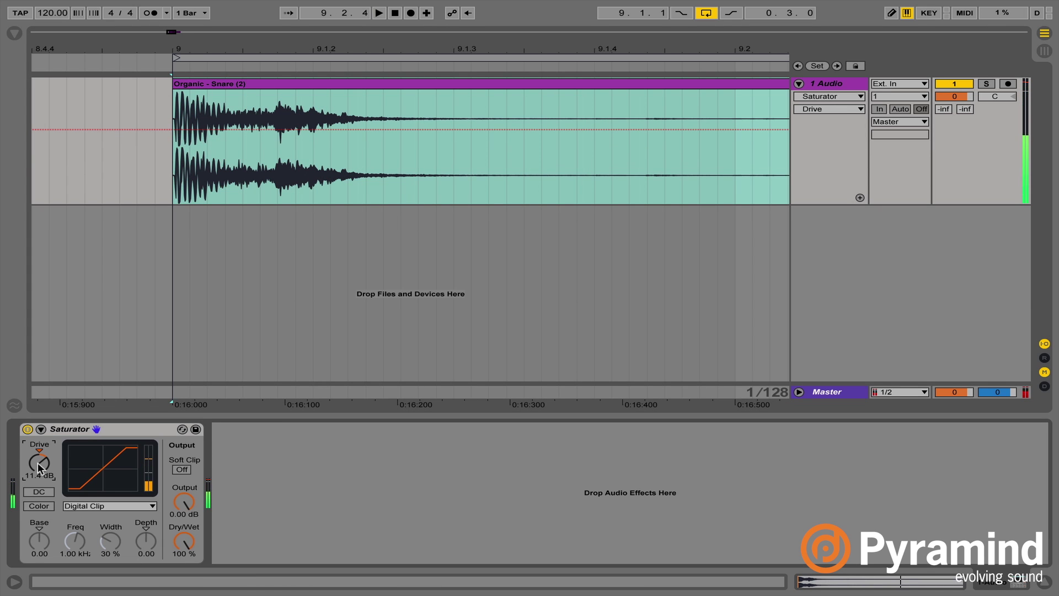
{"action": "key", "text": "space"}
Step: Compare the track's peak level with the Saturator bypassed and active, and lower its Output to -3.10 dB
{"action": "key", "text": "Tab"}
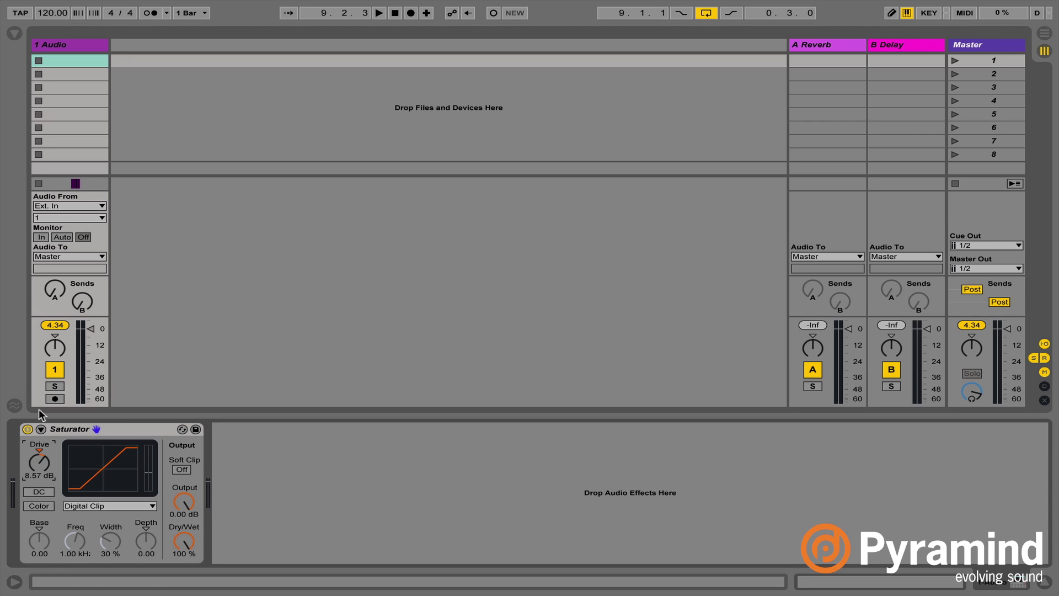
{"action": "key", "text": "0"}
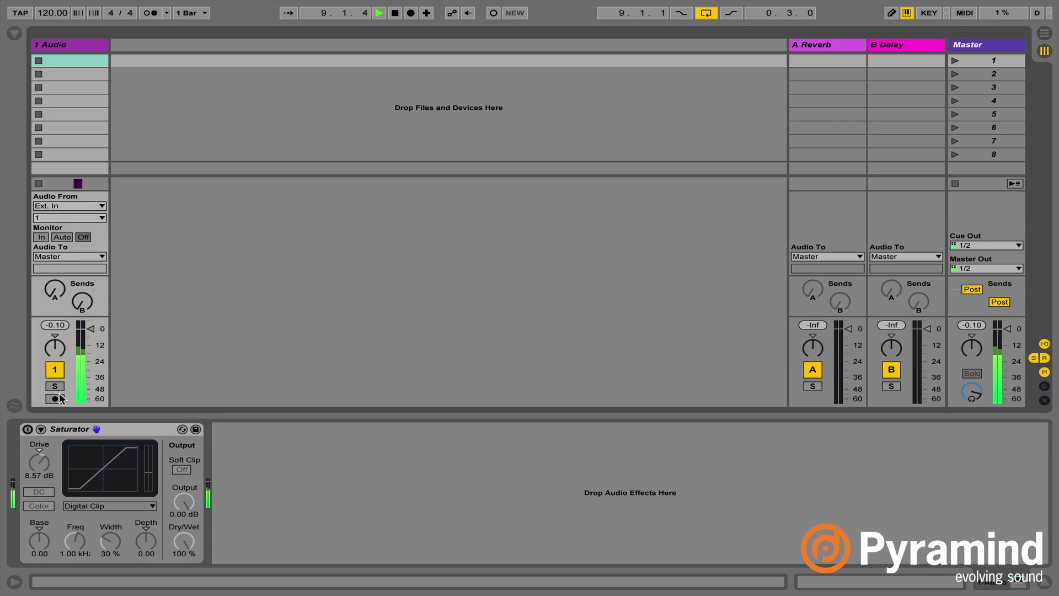
{"action": "left_click", "coordinate": [27, 429]}
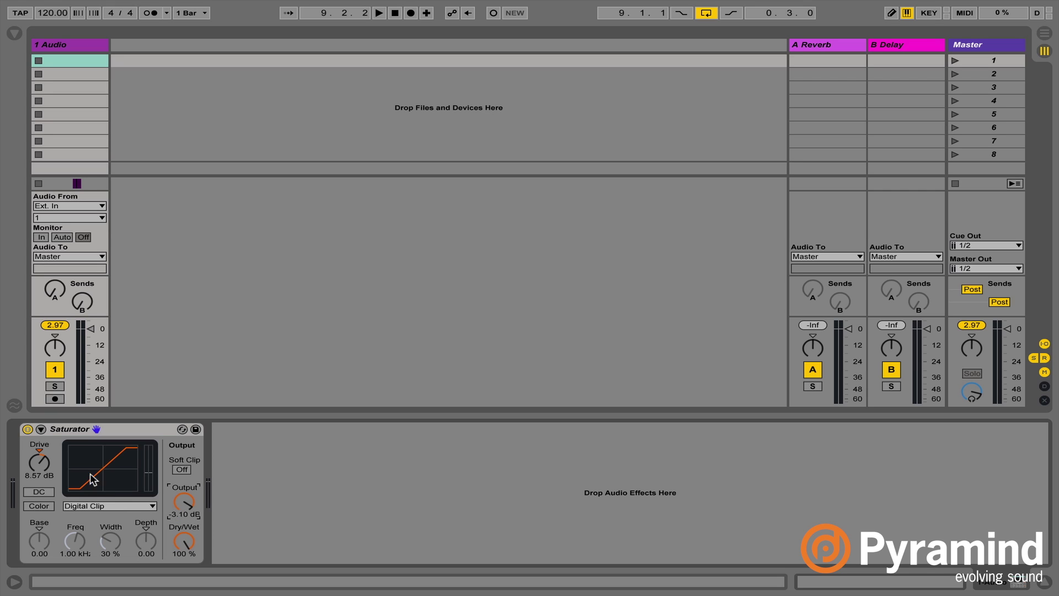
{"action": "left_click", "coordinate": [45, 325]}
{"action": "key", "text": "space"}
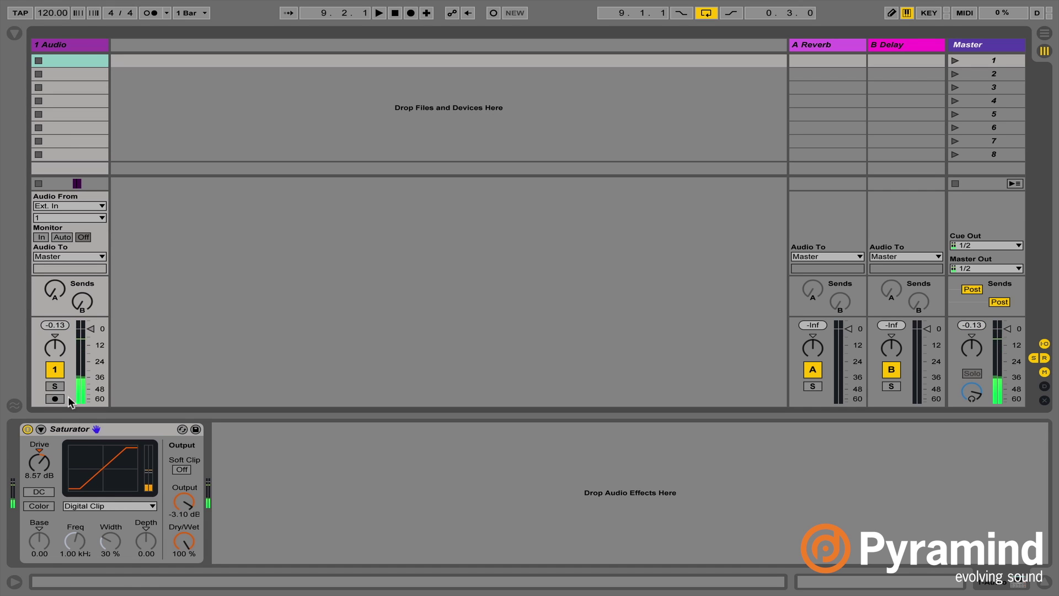
Step: Compare the snare with the Saturator off and on during playback, leave it on, and return to the arrangement
{"action": "left_click", "coordinate": [28, 429]}
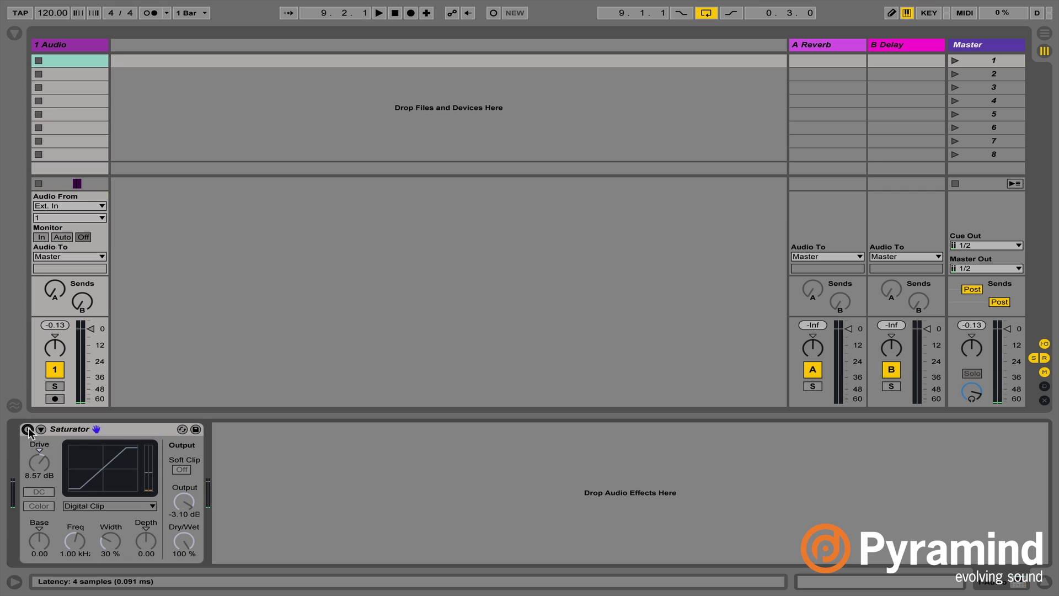
{"action": "key", "text": "space"}
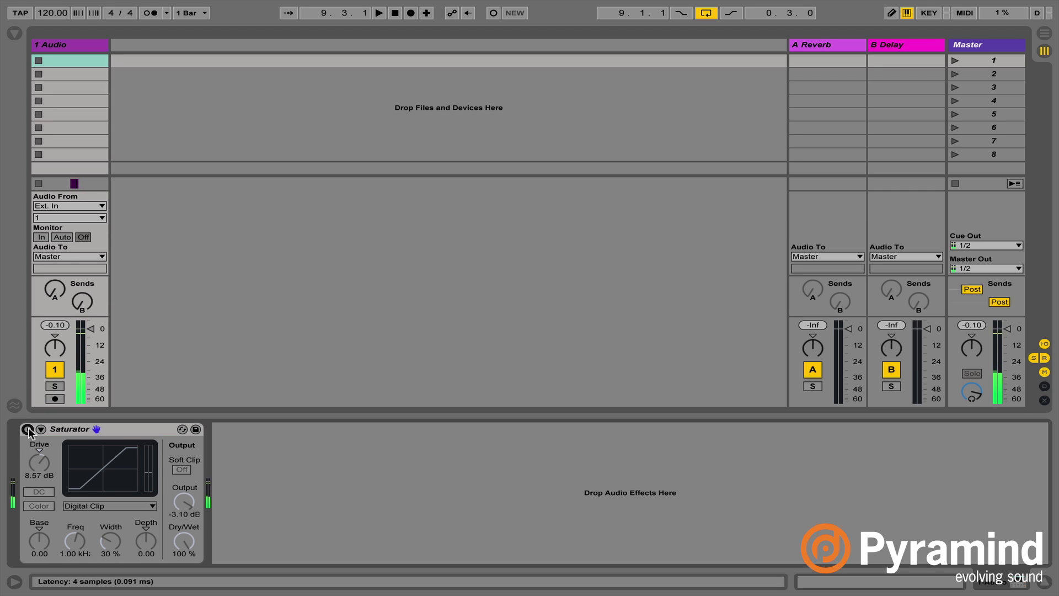
{"action": "left_click", "coordinate": [27, 429]}
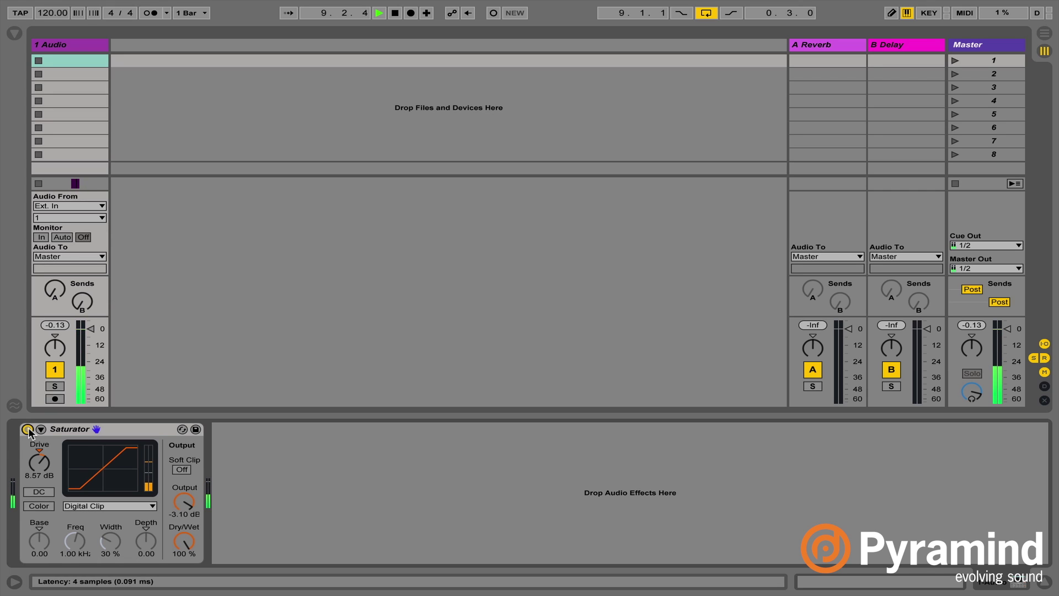
{"action": "left_click", "coordinate": [27, 429]}
{"action": "left_click", "coordinate": [28, 429]}
{"action": "key", "text": "Tab"}
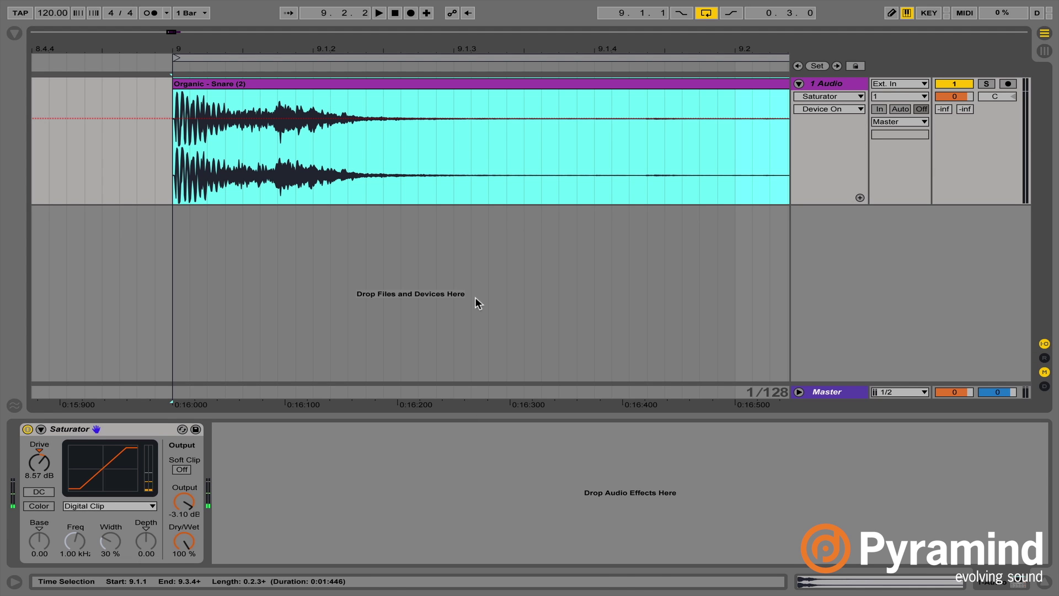
Step: Freeze and flatten the 1 Audio track to render the saturation into the snare clip
{"action": "left_click", "coordinate": [830, 85]}
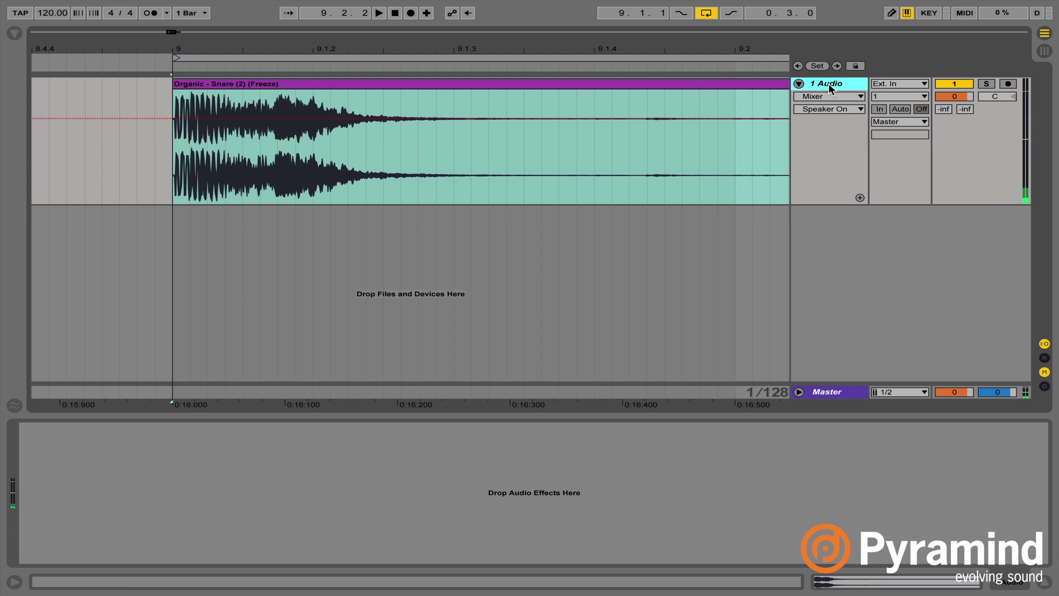
{"action": "left_click_drag", "start_coordinate": [183, 44], "coordinate": [594, 150]}
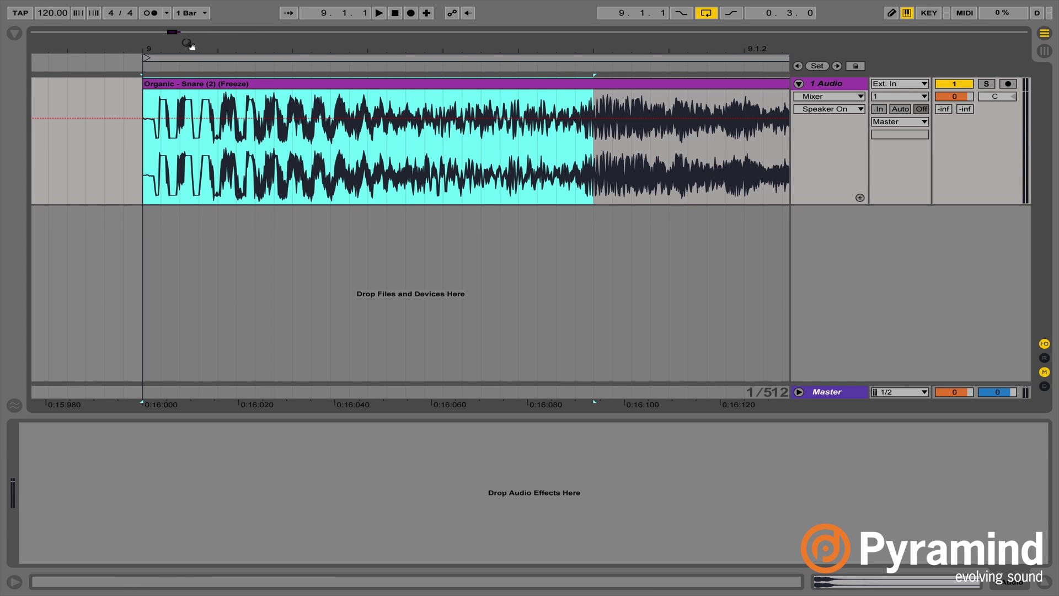
{"action": "left_click_drag", "start_coordinate": [188, 43], "coordinate": [183, 81]}
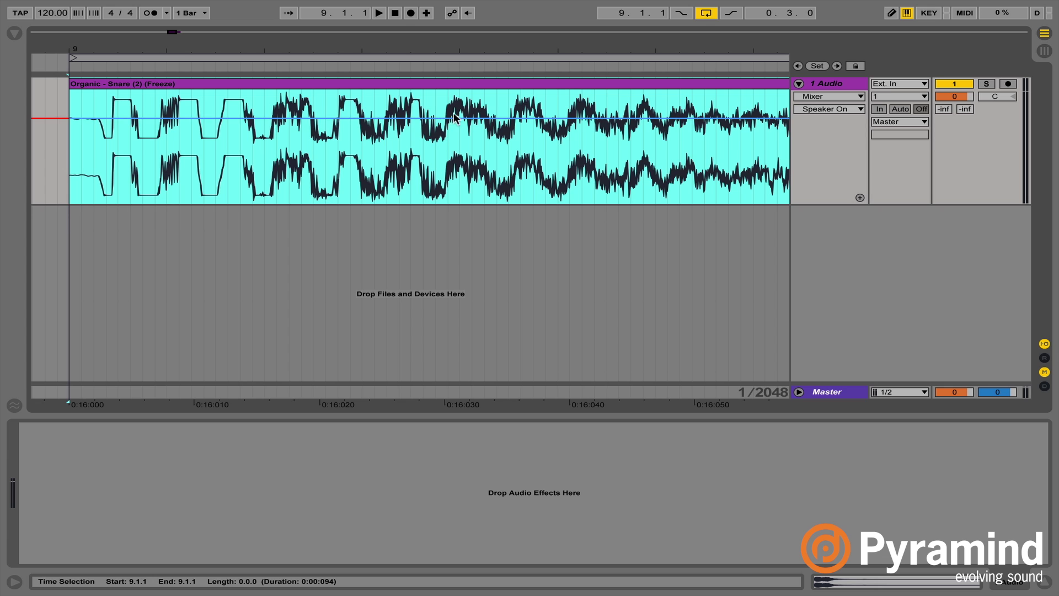
Step: Examine the rendered snare's waveform, from the clipped peaks of its transient to the end of its tail
{"action": "left_click_drag", "start_coordinate": [251, 48], "coordinate": [252, 19]}
{"action": "left_click", "coordinate": [280, 160]}
{"action": "left_click_drag", "start_coordinate": [281, 160], "coordinate": [492, 170]}
{"action": "left_click", "coordinate": [492, 170]}
{"action": "left_click_drag", "start_coordinate": [371, 48], "coordinate": [359, 64]}
{"action": "left_click", "coordinate": [359, 83]}
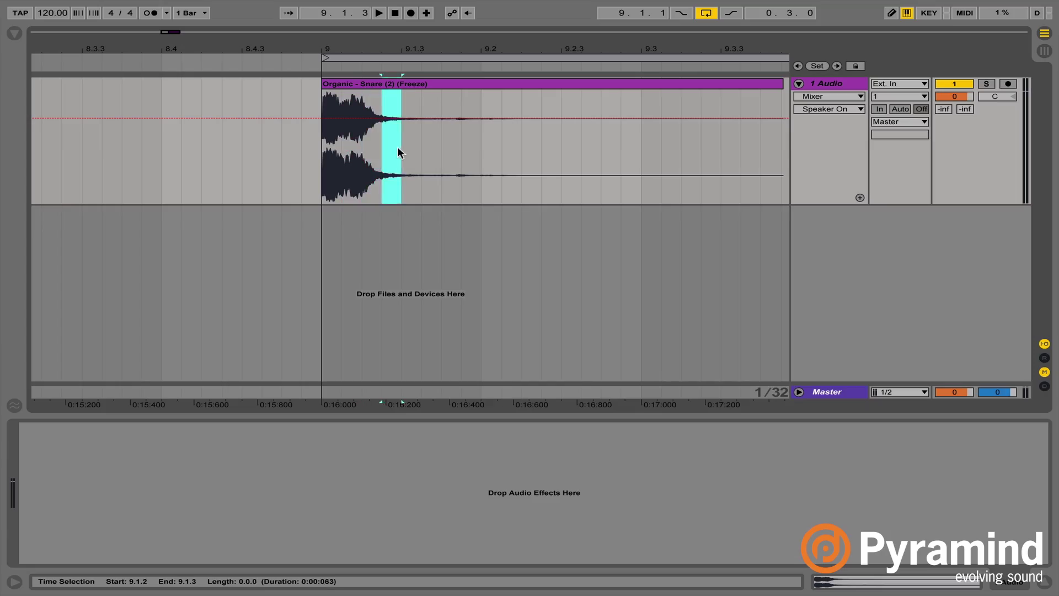
{"action": "left_click", "coordinate": [442, 155]}
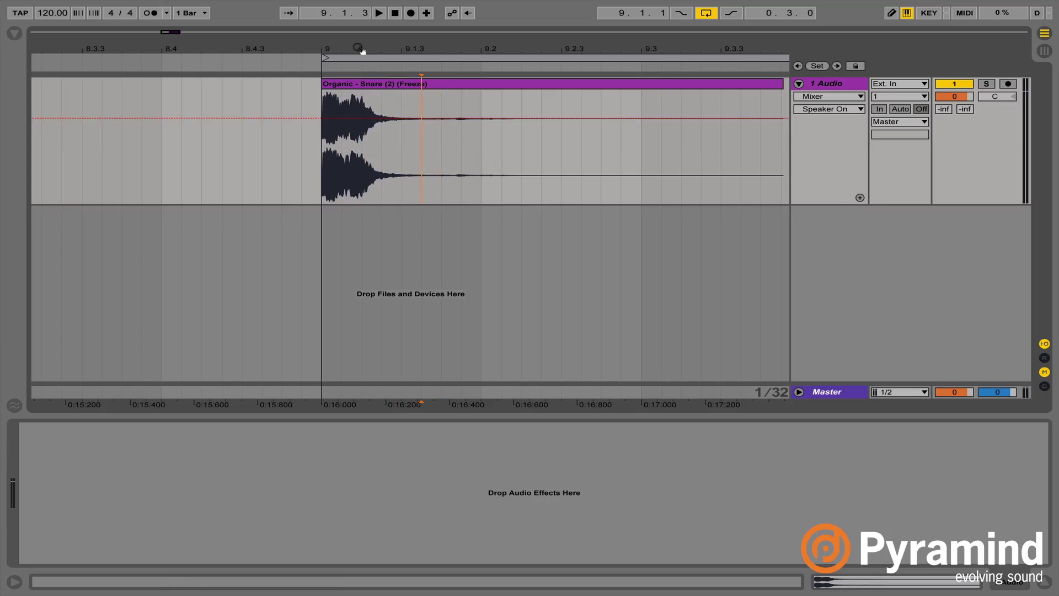
{"action": "left_click_drag", "start_coordinate": [359, 47], "coordinate": [390, 107]}
Step: Add the Native Instruments Transient Master plug-in to the snare's audio track
{"action": "left_click", "coordinate": [13, 35]}
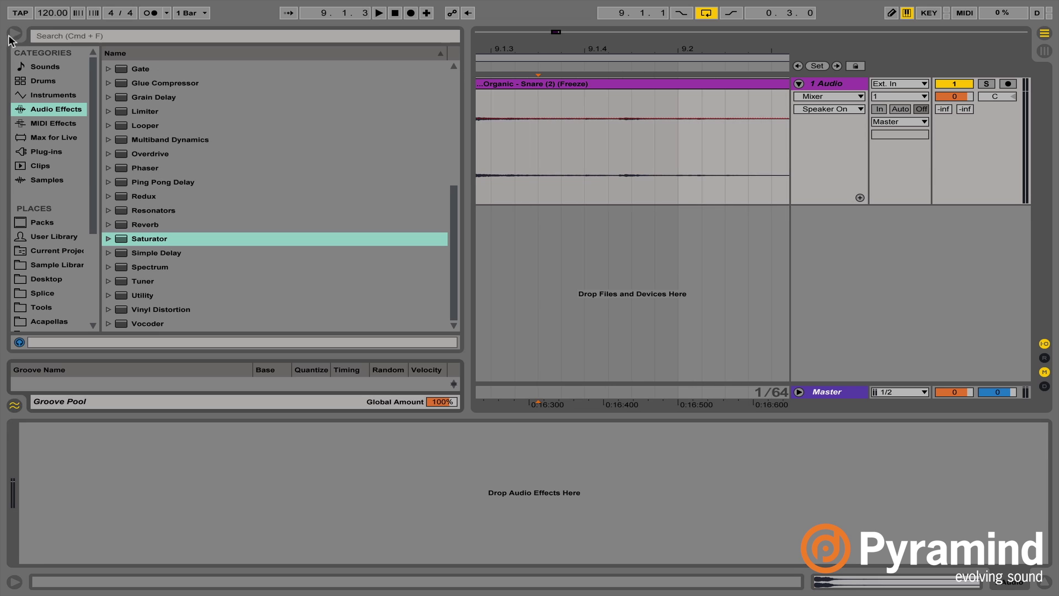
{"action": "left_click", "coordinate": [47, 152]}
{"action": "scroll", "coordinate": [189, 286], "scroll_direction": "down", "scroll_amount": 1}
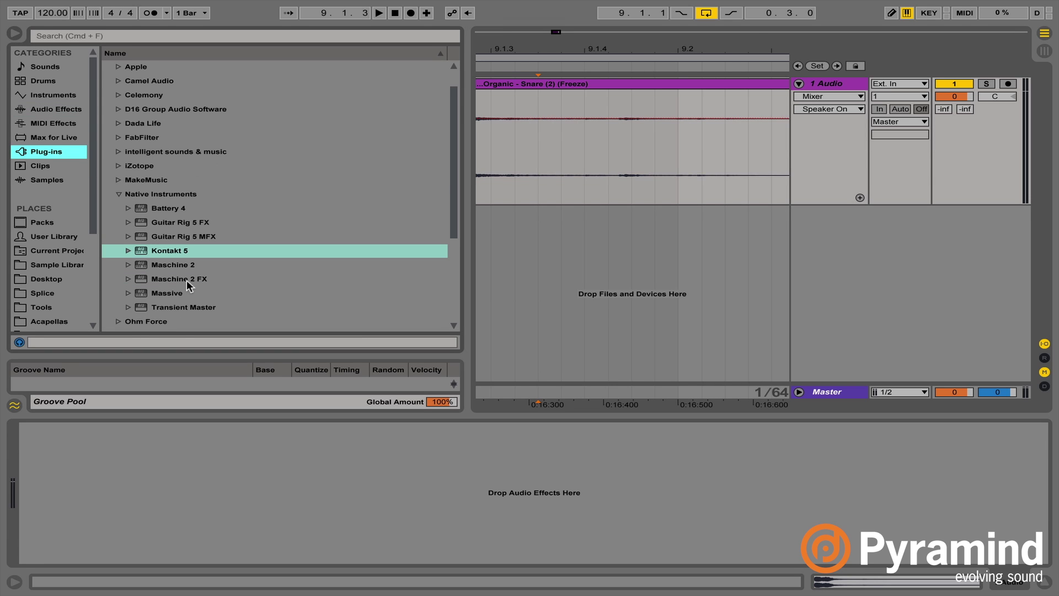
{"action": "double_click", "coordinate": [219, 308]}
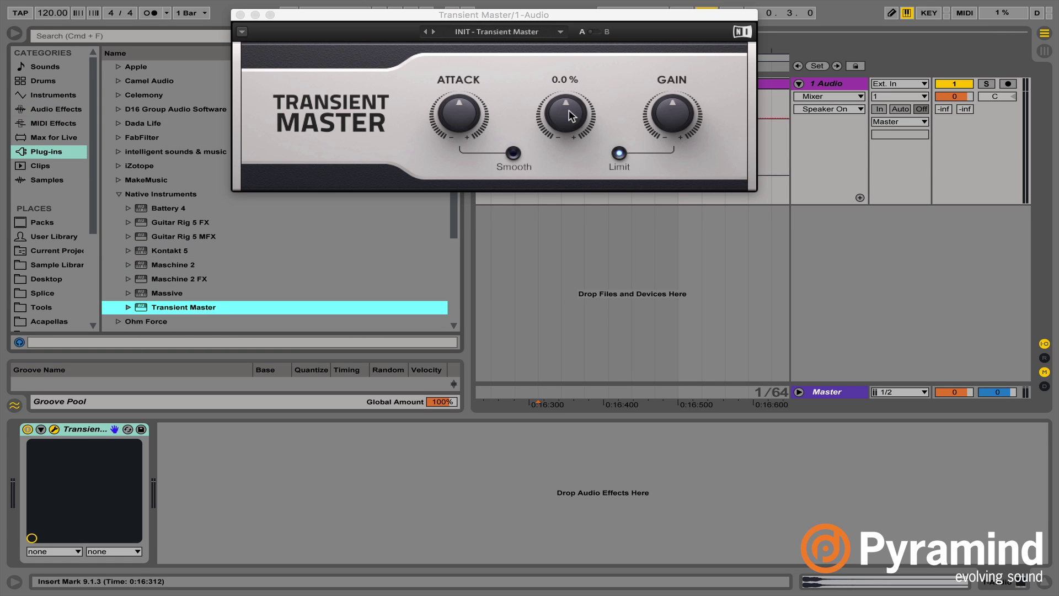
Step: Lower Transient Master's Sustain and move the plug-in window clear of the snare waveform
{"action": "left_click_drag", "start_coordinate": [569, 115], "coordinate": [569, 131]}
{"action": "left_click_drag", "start_coordinate": [507, 13], "coordinate": [562, 362]}
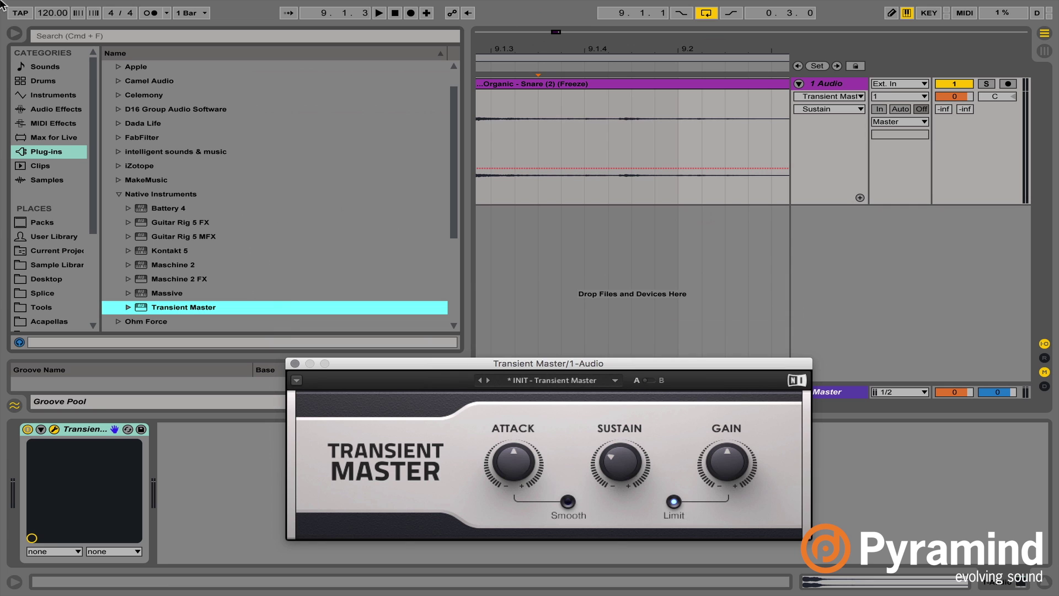
Step: Hide the browser and split the snare clip right before the second swell in its waveform
{"action": "left_click", "coordinate": [15, 33]}
{"action": "left_click_drag", "start_coordinate": [172, 50], "coordinate": [218, 108]}
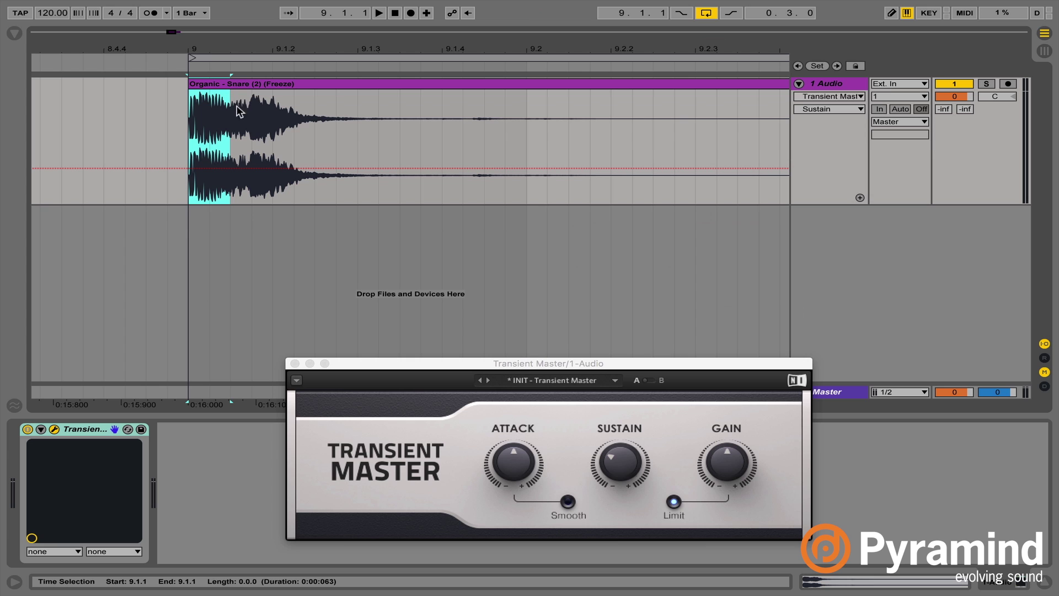
{"action": "left_click_drag", "start_coordinate": [356, 122], "coordinate": [247, 122]}
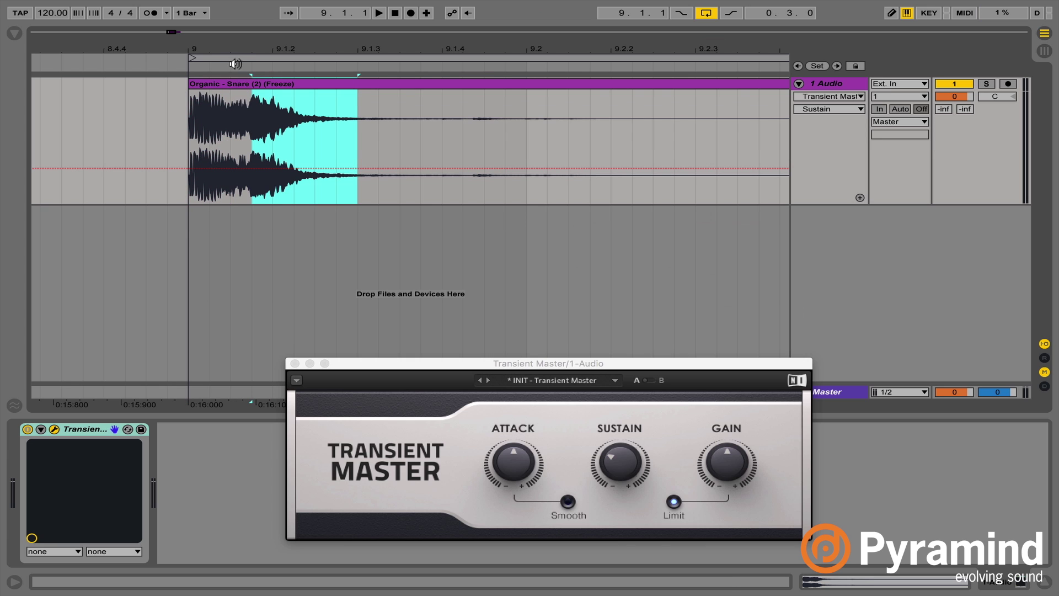
{"action": "key", "text": "plus"}
{"action": "left_click", "coordinate": [270, 117]}
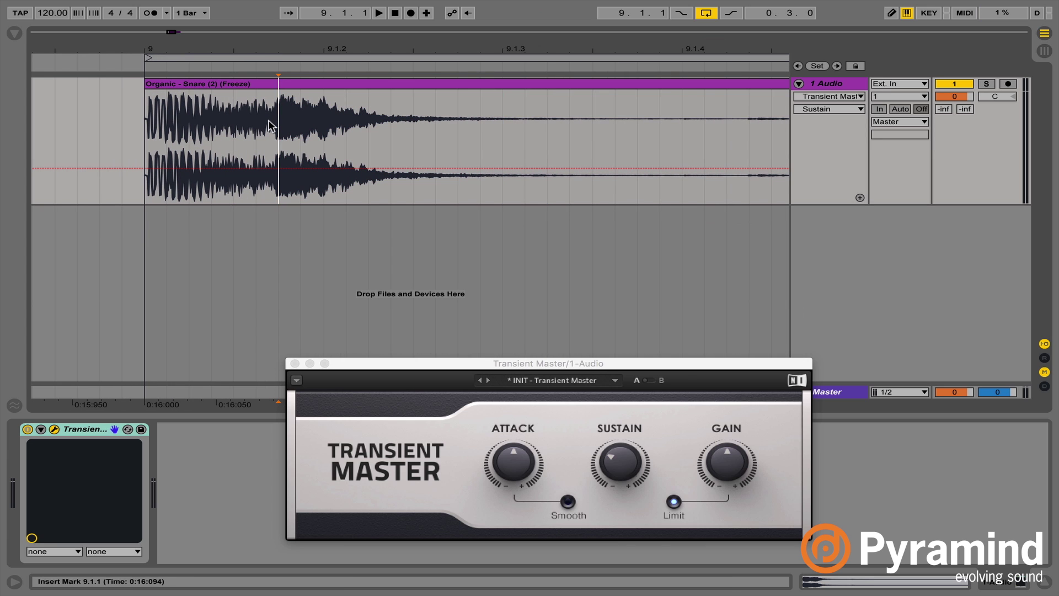
{"action": "left_click", "coordinate": [265, 118]}
{"action": "key", "text": "super+e"}
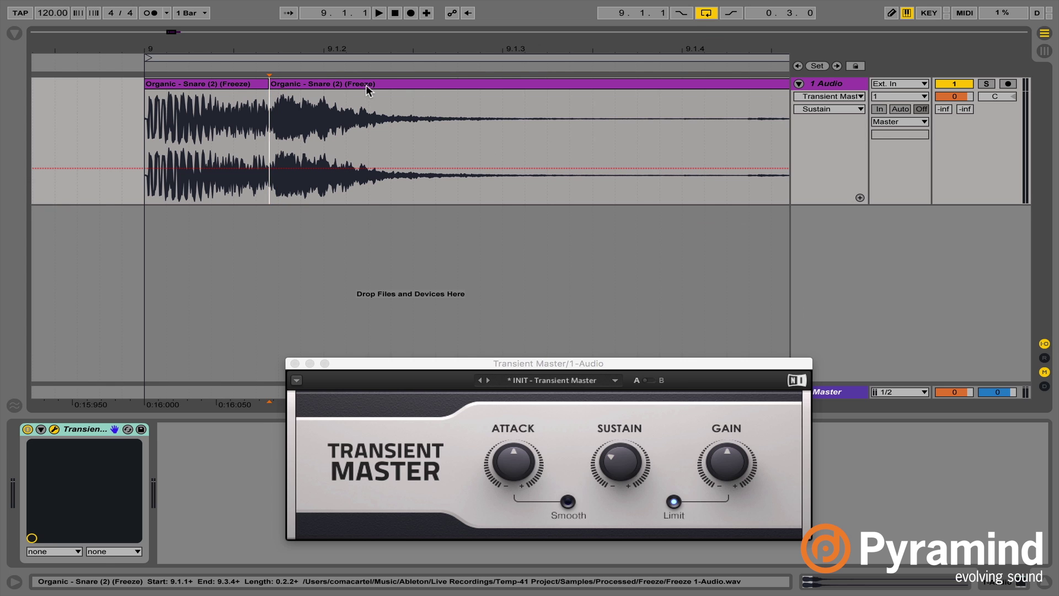
Step: Move the boundary between the transient clip and the tail clip to about 91 ms into the snare
{"action": "double_click", "coordinate": [368, 85]}
{"action": "left_click_drag", "start_coordinate": [281, 43], "coordinate": [302, 80]}
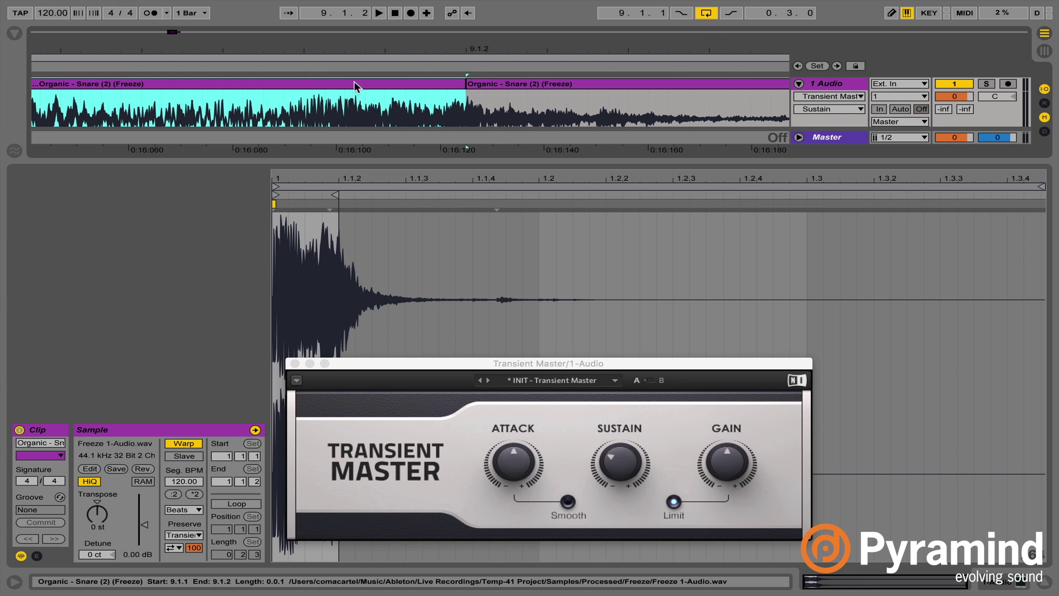
{"action": "left_click", "coordinate": [282, 105]}
{"action": "left_click_drag", "start_coordinate": [466, 83], "coordinate": [287, 106]}
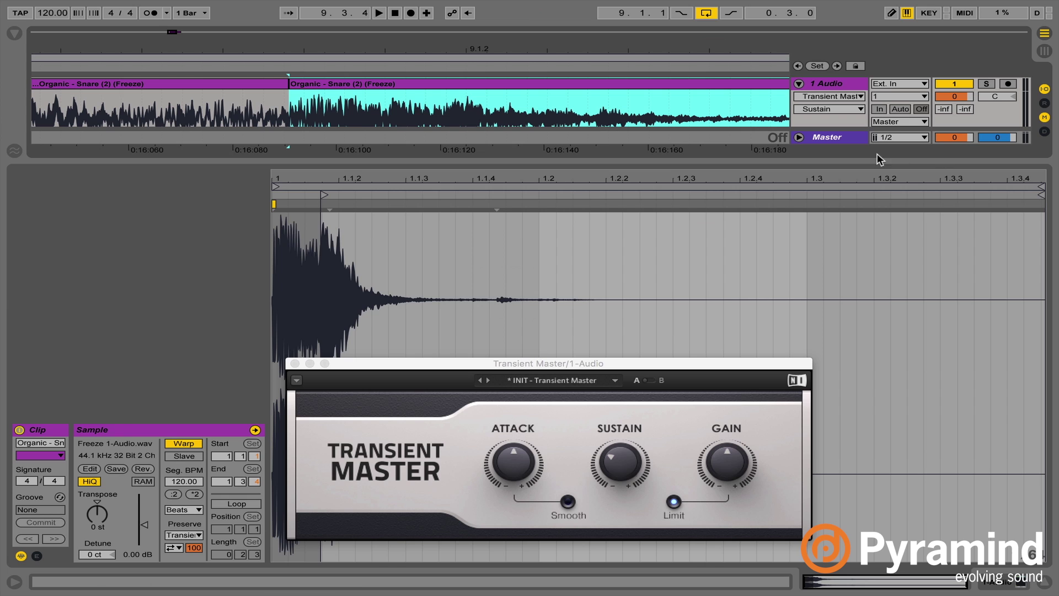
Step: Enlarge the arrangement area and lower the tail clip's gain to -5.94 dB
{"action": "left_click_drag", "start_coordinate": [850, 160], "coordinate": [874, 240]}
{"action": "left_click_drag", "start_coordinate": [119, 554], "coordinate": [119, 581]}
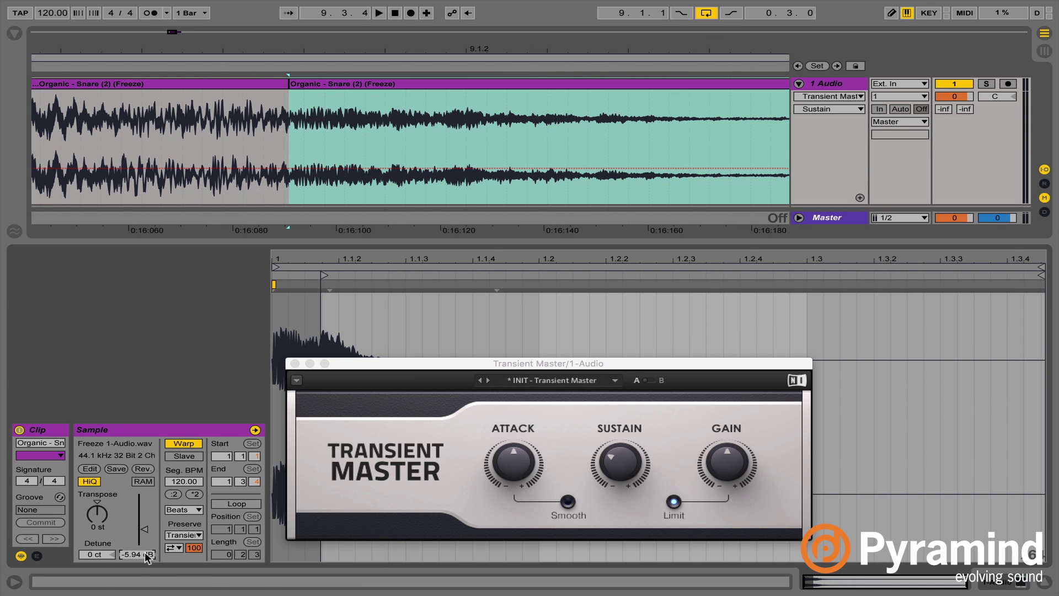
{"action": "scroll", "coordinate": [445, 141], "scroll_direction": "down", "scroll_amount": 5}
Step: Play the snare and compare the tail without and with the gain reduction by undoing and redoing it
{"action": "left_click", "coordinate": [236, 76]}
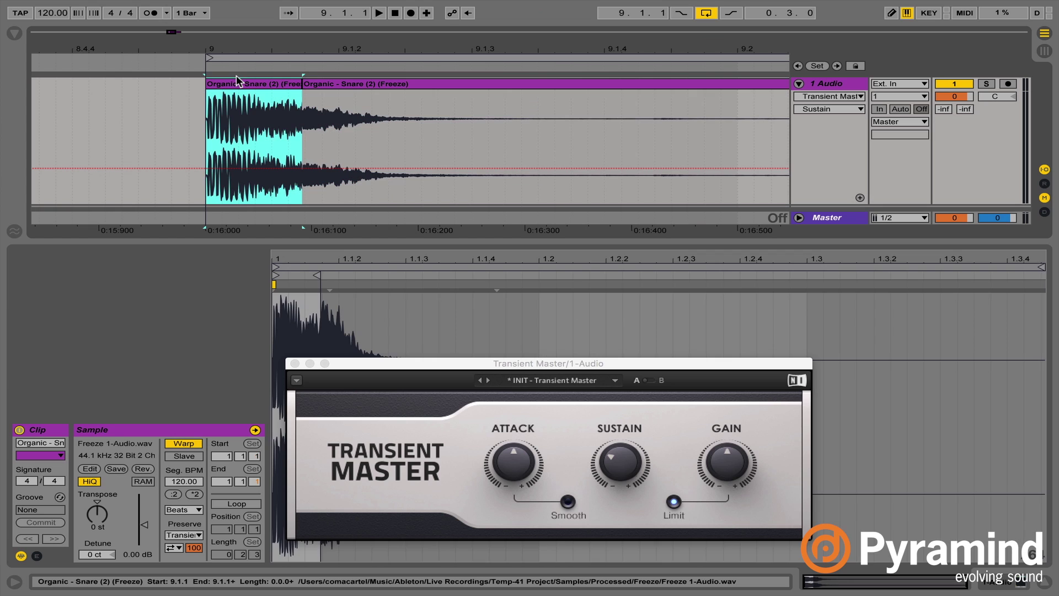
{"action": "key", "text": "space"}
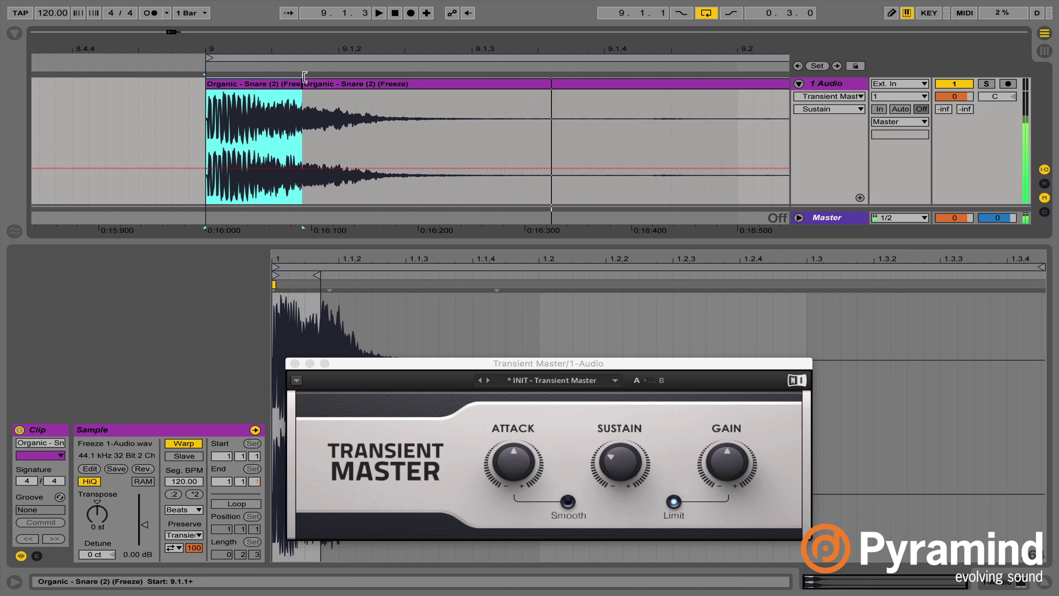
{"action": "key", "text": "ctrl+z"}
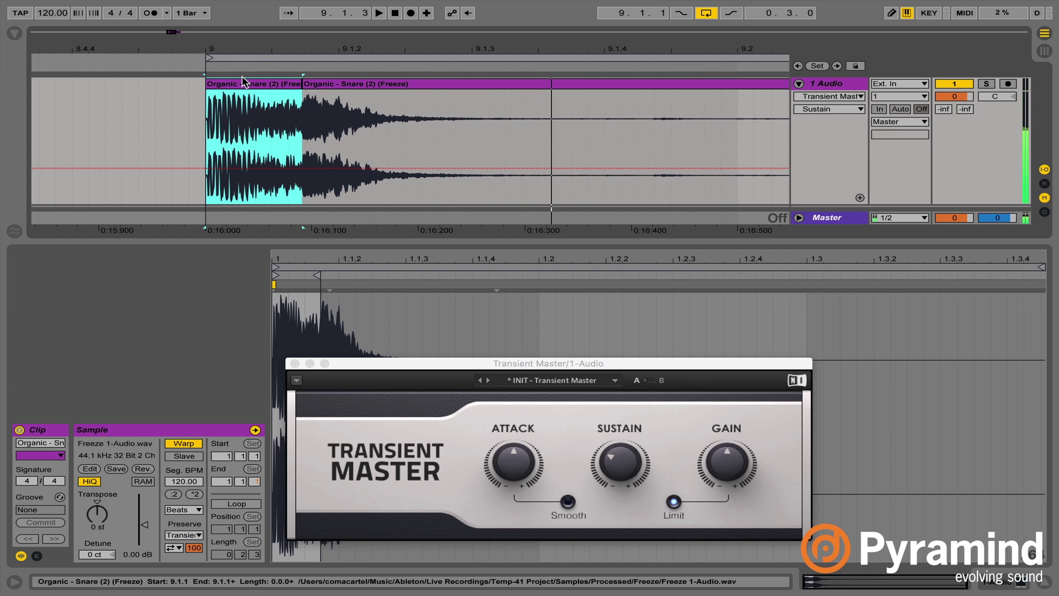
{"action": "key", "text": "ctrl+shift+z"}
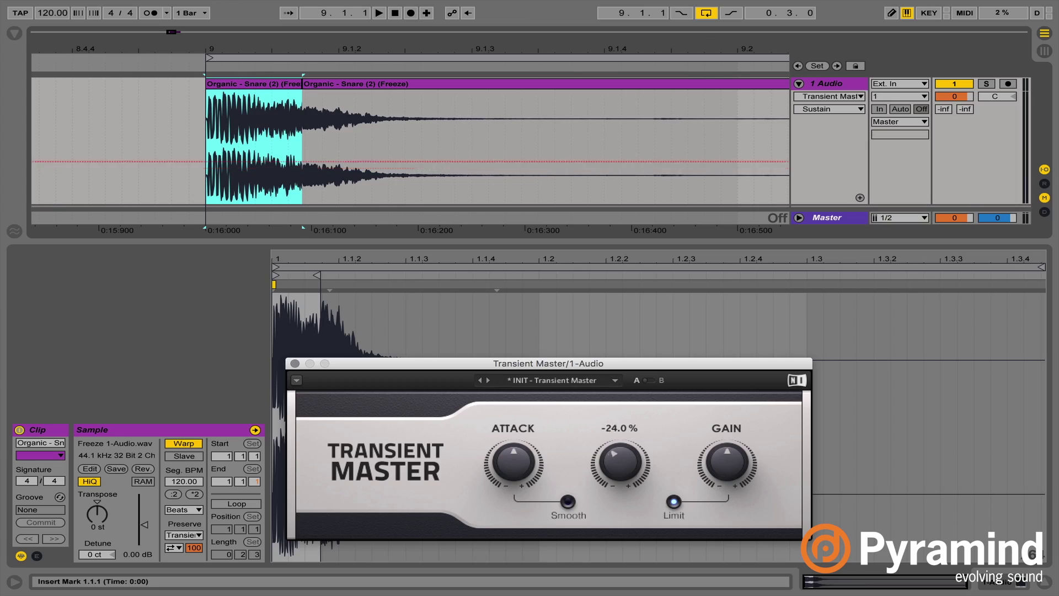
Step: Lower Transient Master's Sustain further and raise its Attack to 15 %, auditioning the snare
{"action": "left_click_drag", "start_coordinate": [629, 468], "coordinate": [623, 465]}
{"action": "key", "text": "space"}
{"action": "left_click_drag", "start_coordinate": [531, 455], "coordinate": [525, 472]}
{"action": "key", "text": "space"}
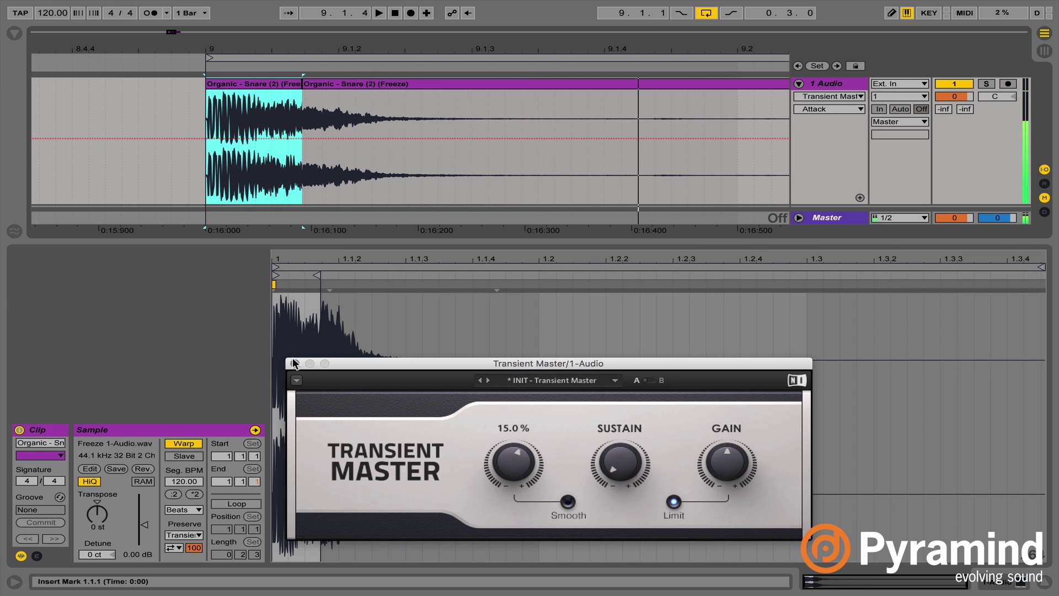
Step: Close Transient Master and freeze and flatten the 1 Audio track to render the processing into the snare clips
{"action": "left_click", "coordinate": [295, 364]}
{"action": "left_click", "coordinate": [1047, 584]}
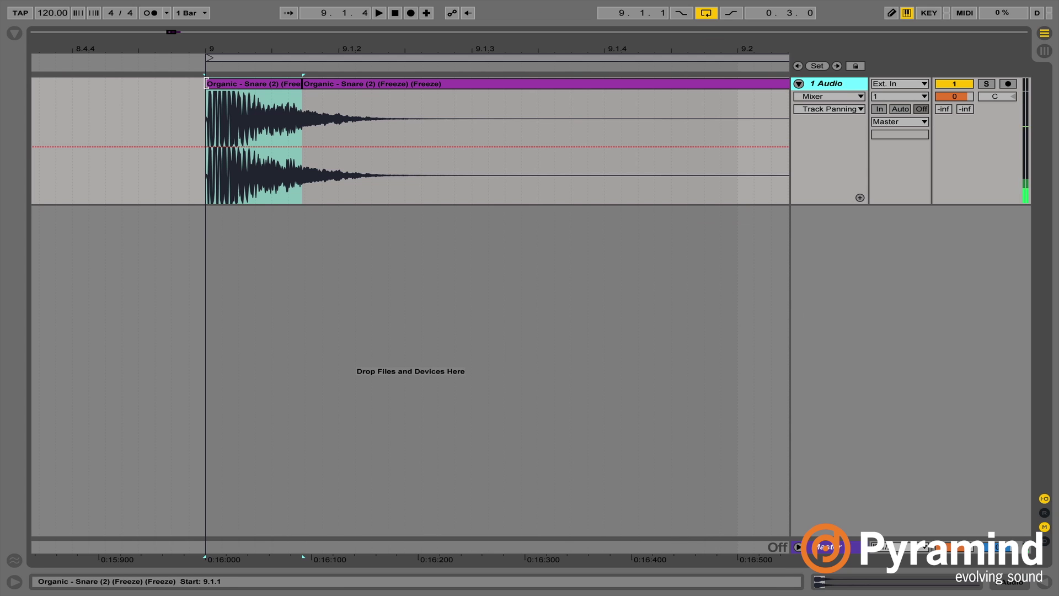
{"action": "left_click_drag", "start_coordinate": [218, 52], "coordinate": [141, 105]}
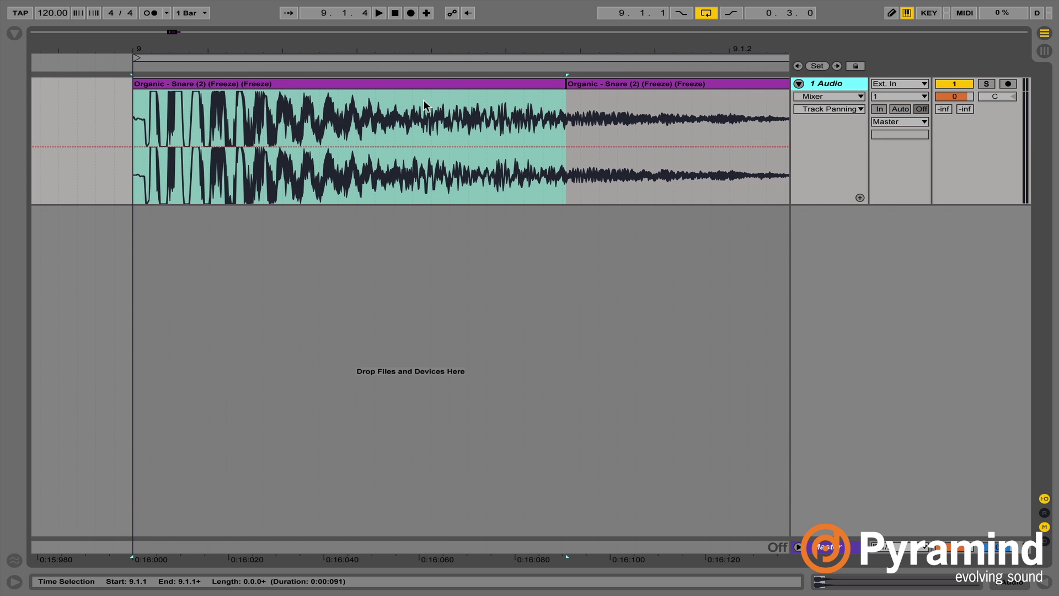
Step: Join the rendered transient and tail into one continuous snare clip and play it
{"action": "scroll", "coordinate": [574, 71], "scroll_direction": "down", "scroll_amount": 5}
{"action": "left_click_drag", "start_coordinate": [574, 88], "coordinate": [740, 91]}
{"action": "key", "text": "space"}
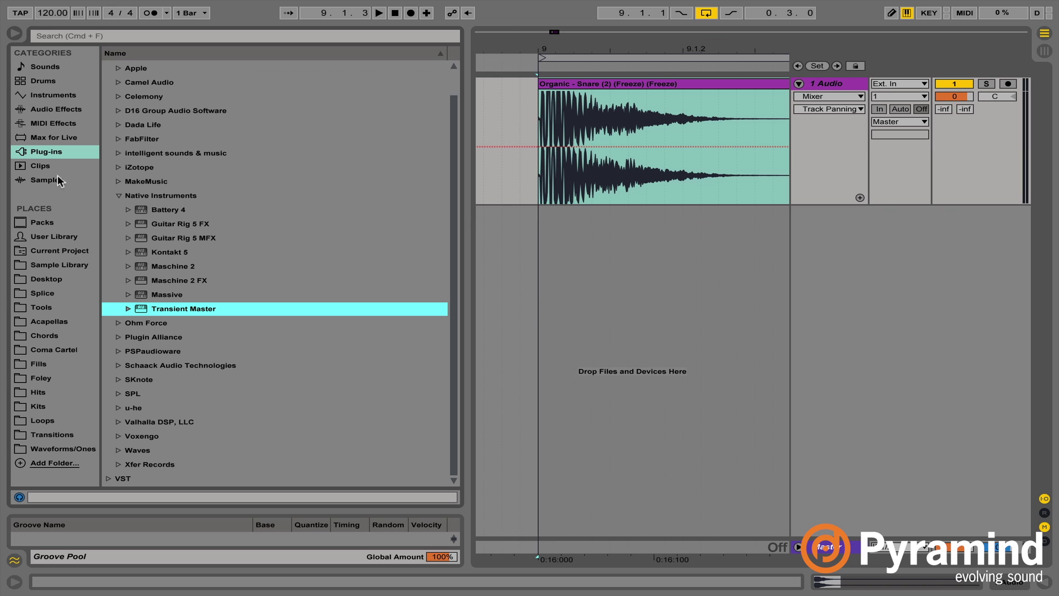
Step: Place the original Organic - Snare (2).wav from the Hits folder at 9.1.1 on a new audio track, and enlarge the track
{"action": "left_click", "coordinate": [65, 392]}
{"action": "left_click_drag", "start_coordinate": [207, 311], "coordinate": [538, 248]}
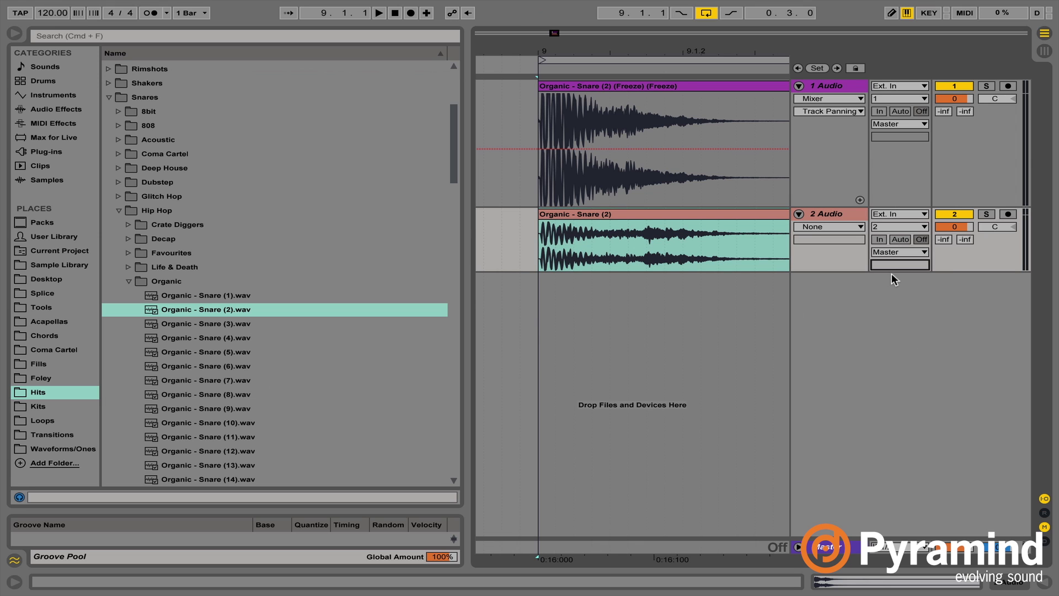
{"action": "left_click_drag", "start_coordinate": [894, 270], "coordinate": [894, 373]}
{"action": "key", "text": "space"}
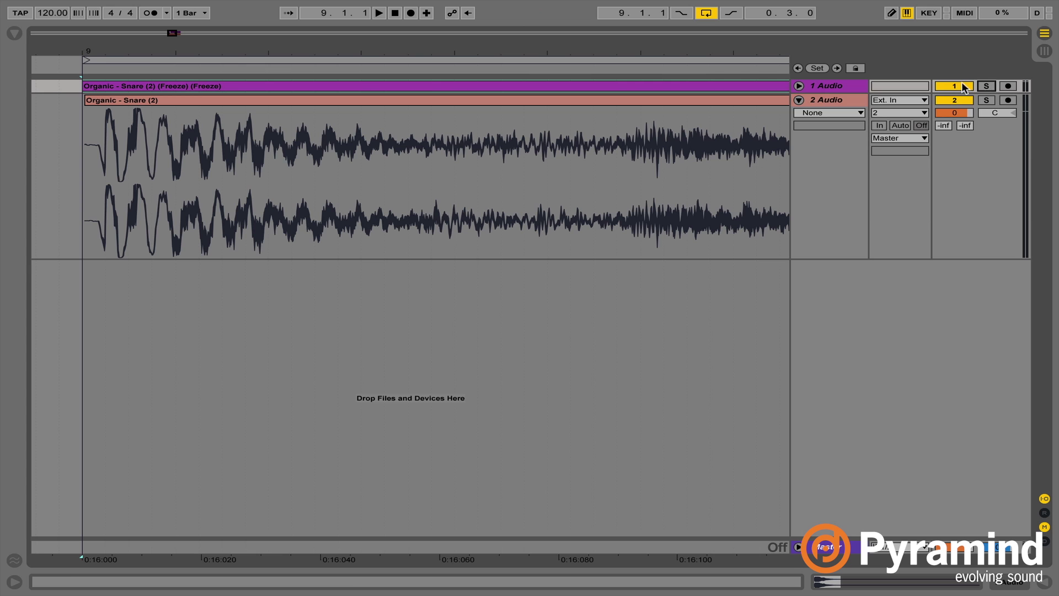
Step: Mute the 1 Audio track and trim the silence before the original snare so its sound starts at 9.1.1
{"action": "left_click", "coordinate": [961, 86]}
{"action": "left_click_drag", "start_coordinate": [107, 95], "coordinate": [104, 103]}
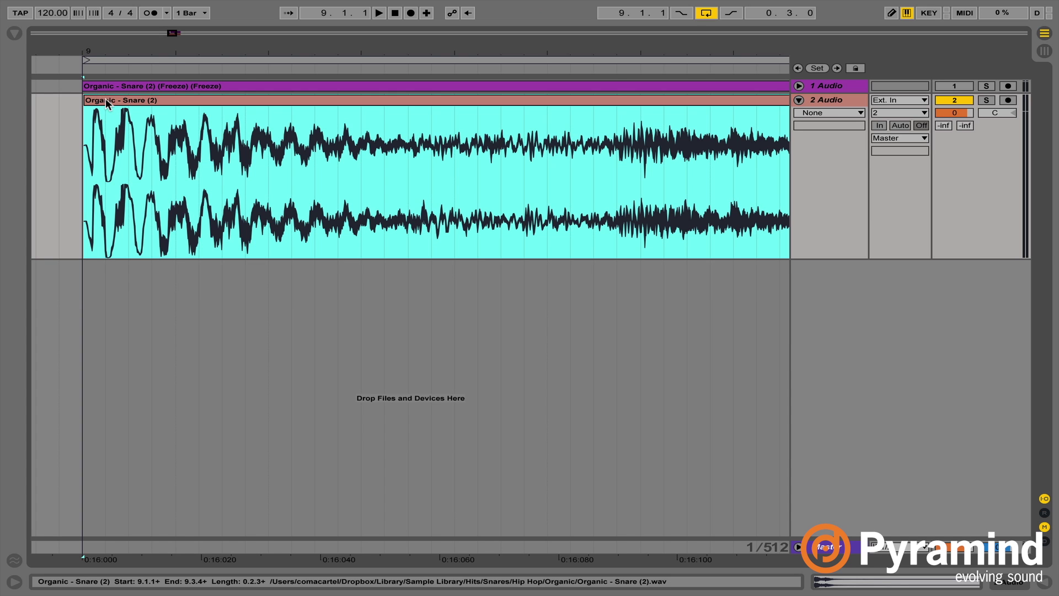
Step: Add the Transient Master plug-in to the 2 Audio track and hide the browser
{"action": "left_click", "coordinate": [16, 34]}
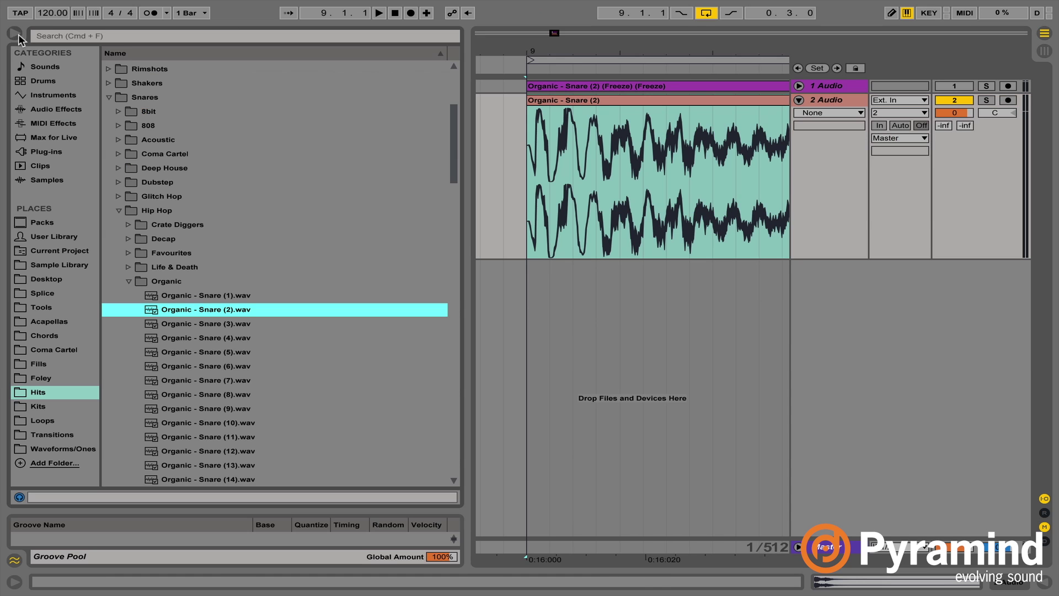
{"action": "left_click", "coordinate": [42, 153]}
{"action": "double_click", "coordinate": [171, 308]}
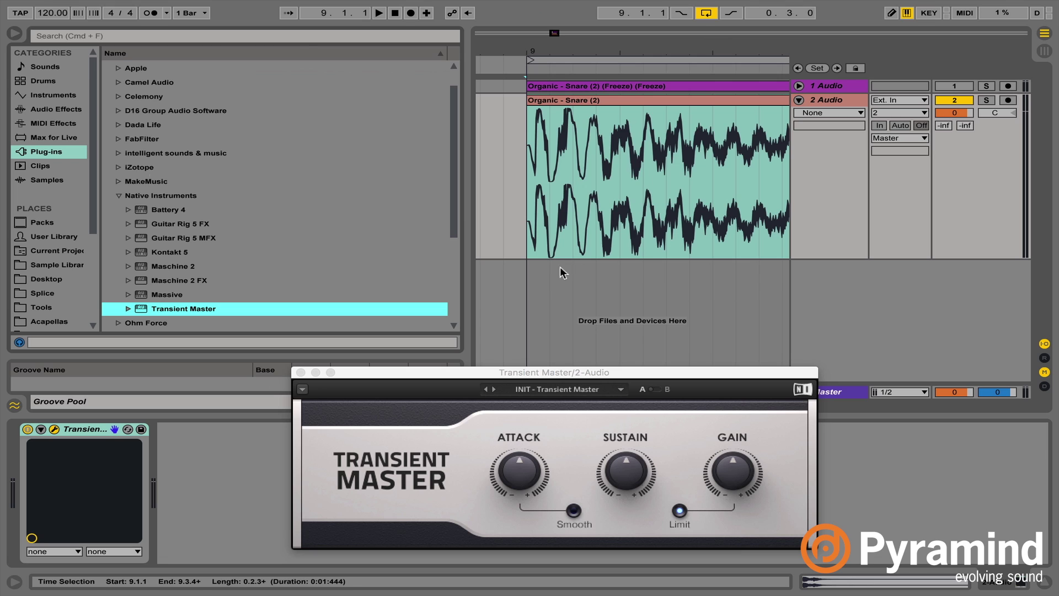
{"action": "left_click", "coordinate": [14, 34]}
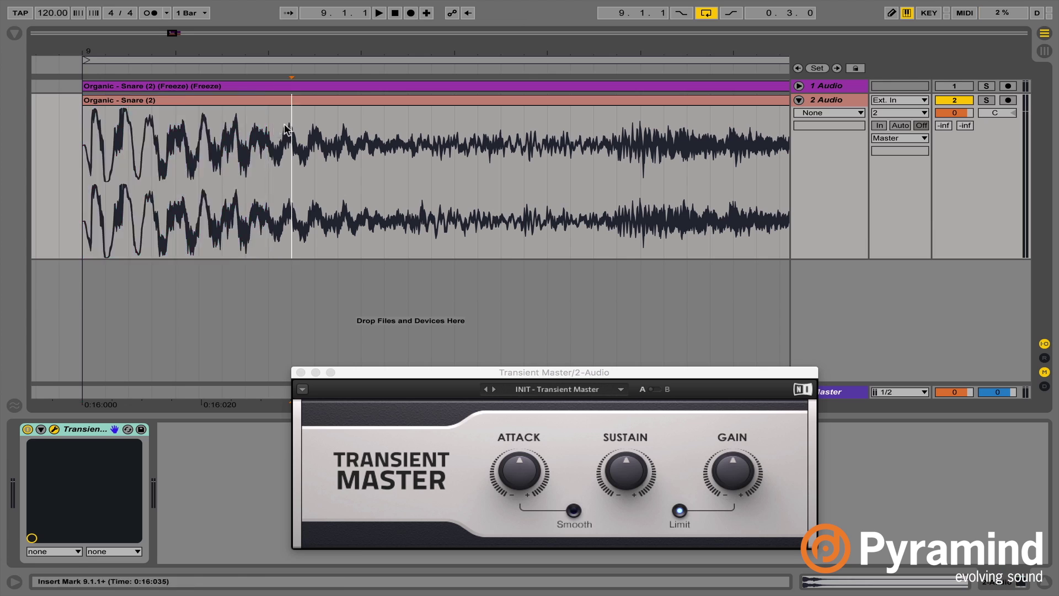
Step: Mark the original snare's initial transient and raise Transient Master's Attack nearly to its maximum
{"action": "left_click_drag", "start_coordinate": [291, 165], "coordinate": [105, 165]}
{"action": "left_click_drag", "start_coordinate": [153, 130], "coordinate": [337, 139]}
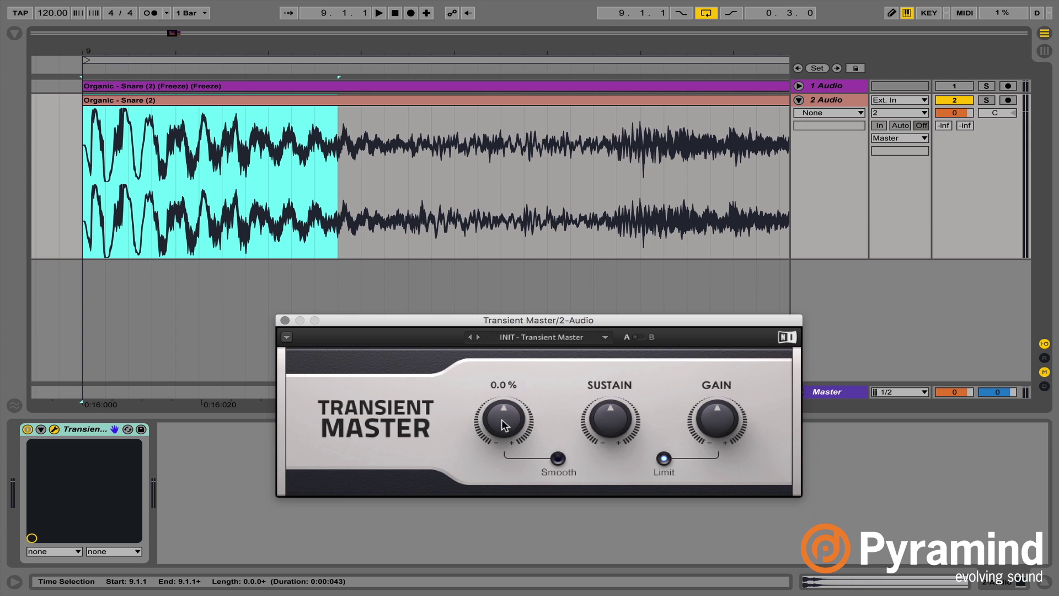
{"action": "left_click", "coordinate": [88, 148]}
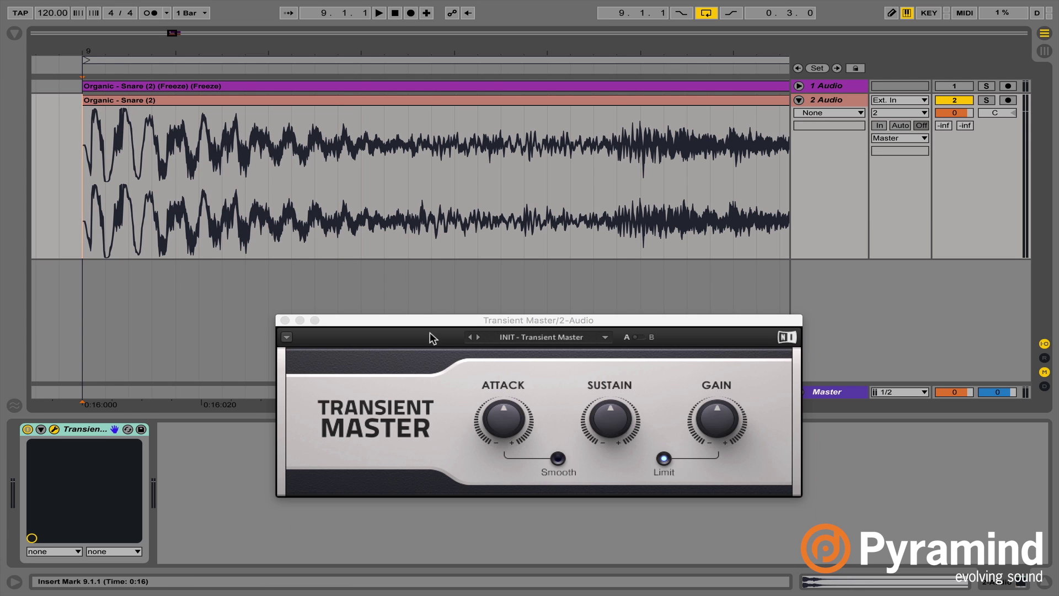
{"action": "left_click_drag", "start_coordinate": [520, 416], "coordinate": [519, 342]}
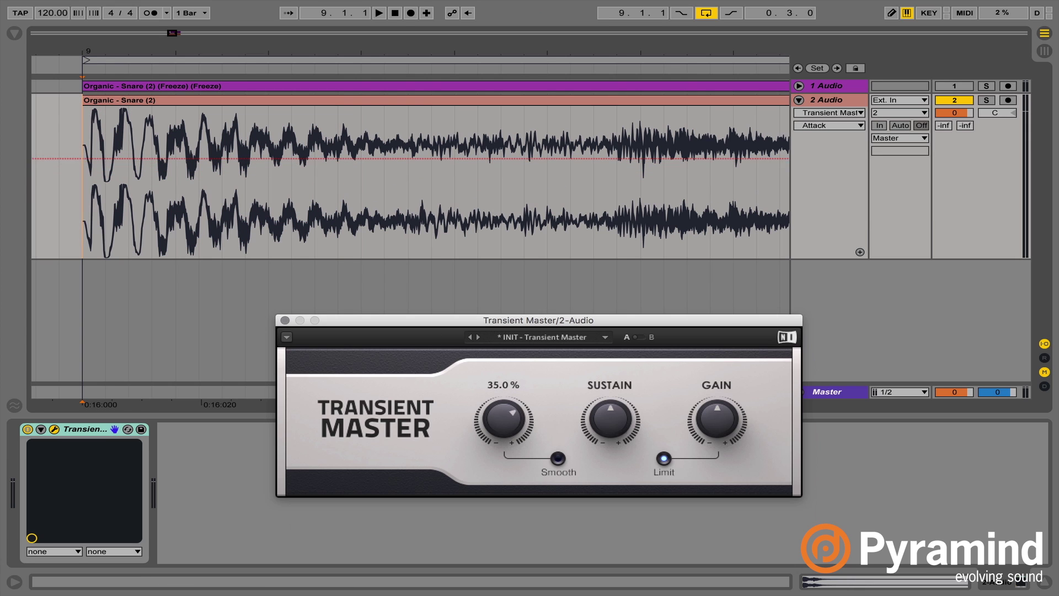
{"action": "left_click_drag", "start_coordinate": [86, 146], "coordinate": [268, 158]}
{"action": "mouse_move", "coordinate": [717, 427]}
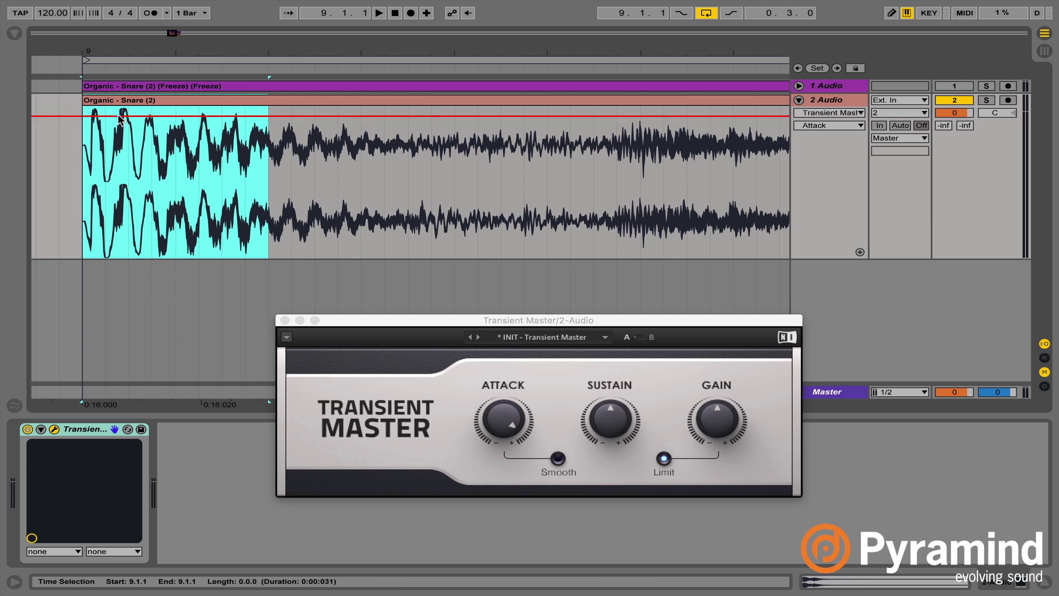
Step: Play the original snare with Transient Master switched on and off to compare, leaving it on
{"action": "left_click", "coordinate": [107, 103]}
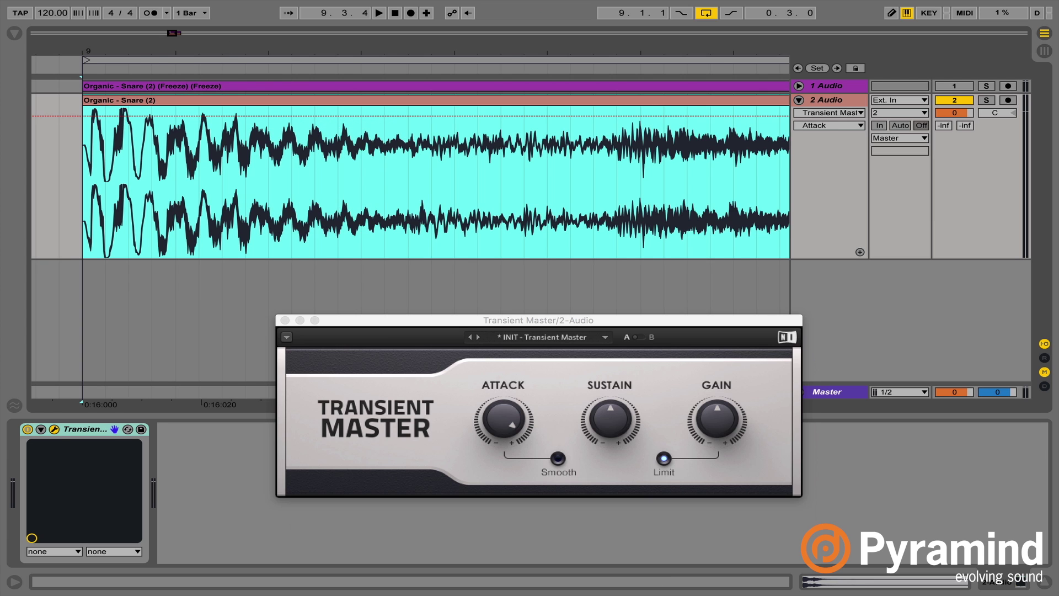
{"action": "left_click_drag", "start_coordinate": [223, 44], "coordinate": [234, 114]}
{"action": "key", "text": "space"}
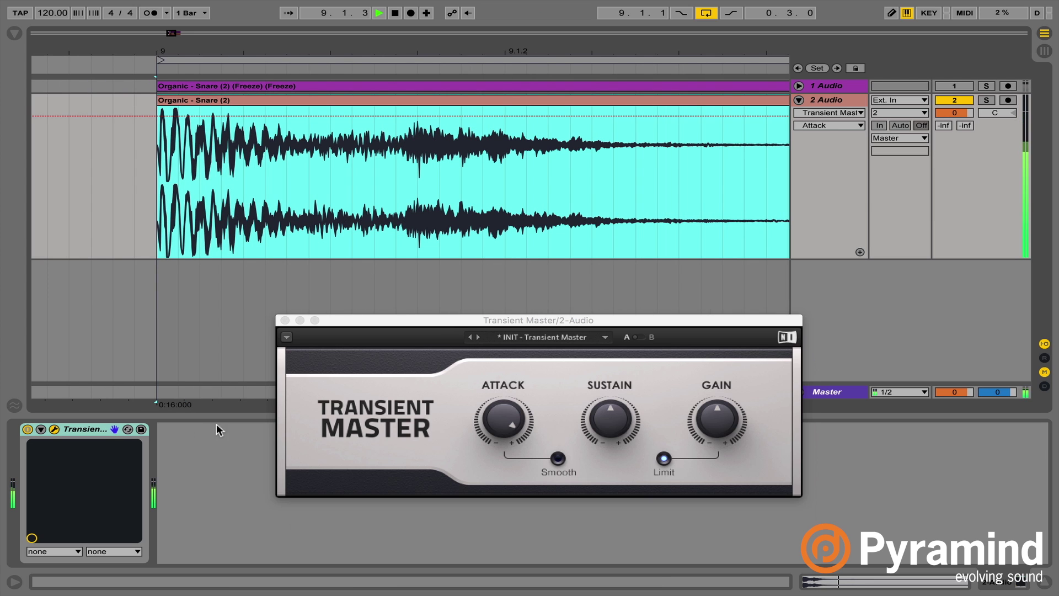
{"action": "left_click", "coordinate": [27, 430]}
{"action": "key", "text": "space"}
{"action": "left_click", "coordinate": [26, 430]}
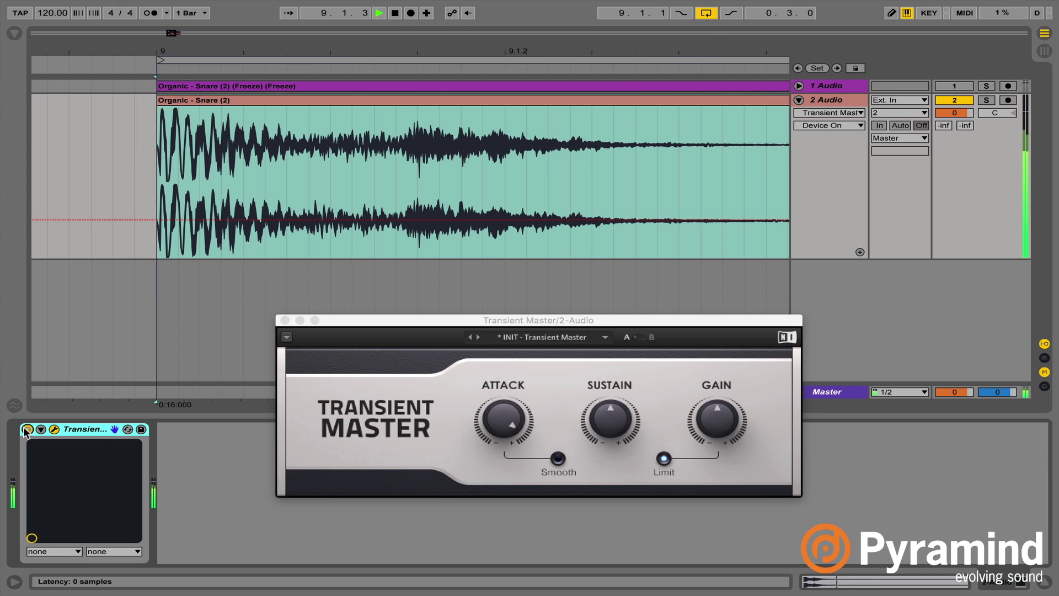
Step: Set the Sustain of the 2 Audio track's Transient Master to -53 %, auditioning the snare
{"action": "left_click_drag", "start_coordinate": [632, 415], "coordinate": [610, 422]}
{"action": "key", "text": "space"}
{"action": "key", "text": "space"}
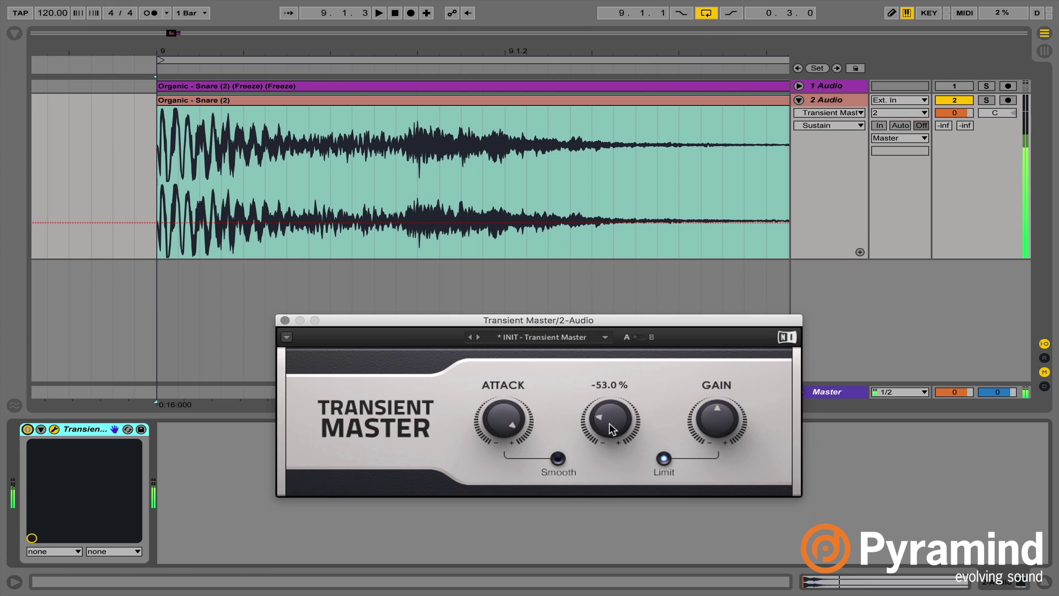
Step: Close the plug-in and freeze and flatten the 2 Audio track to render its processing
{"action": "left_click", "coordinate": [284, 320]}
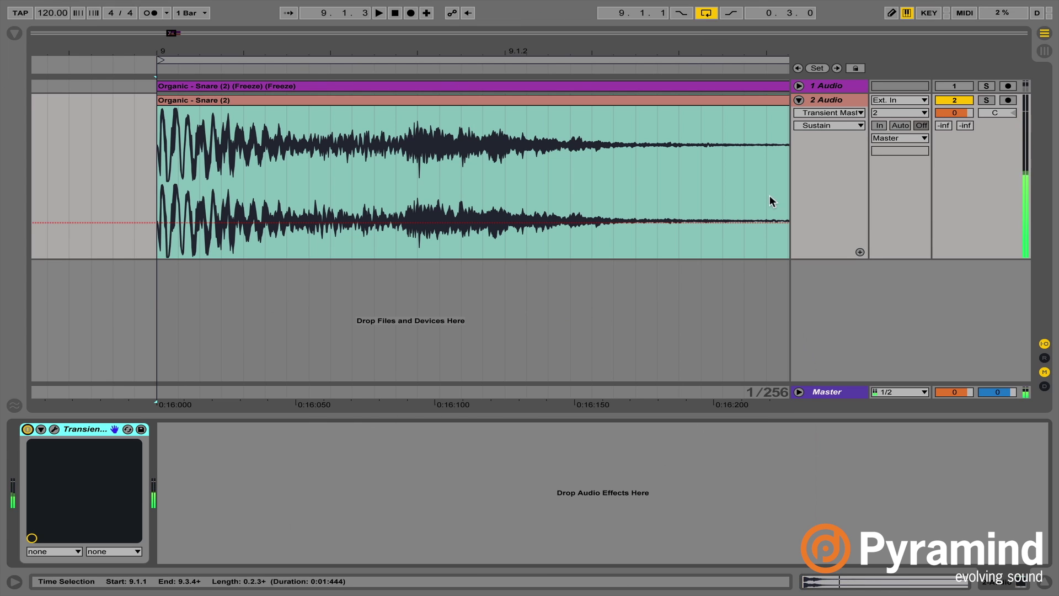
{"action": "left_click", "coordinate": [840, 101]}
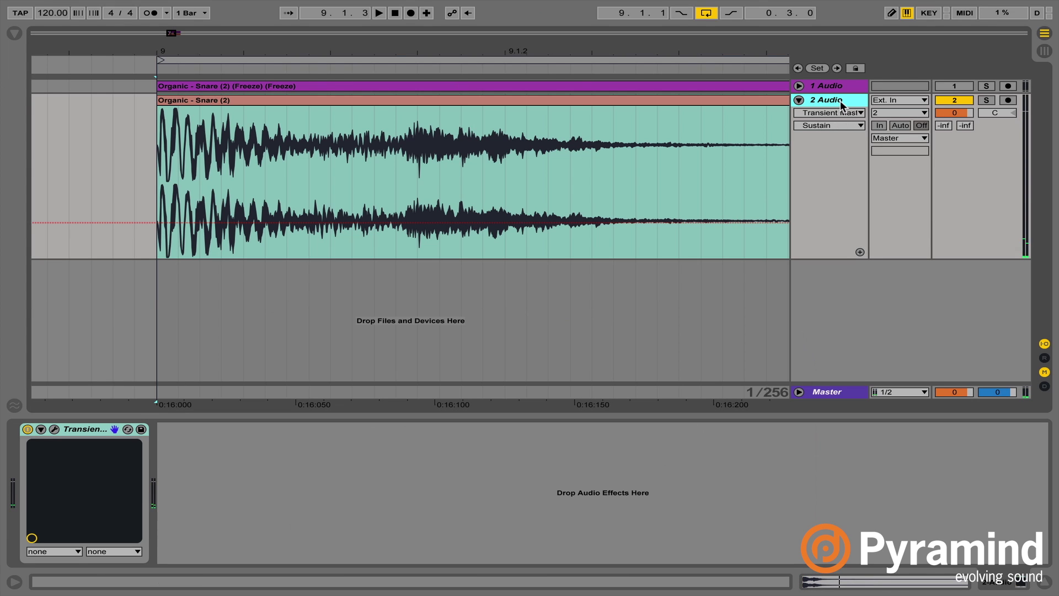
{"action": "left_click", "coordinate": [840, 101], "text": "ctrl"}
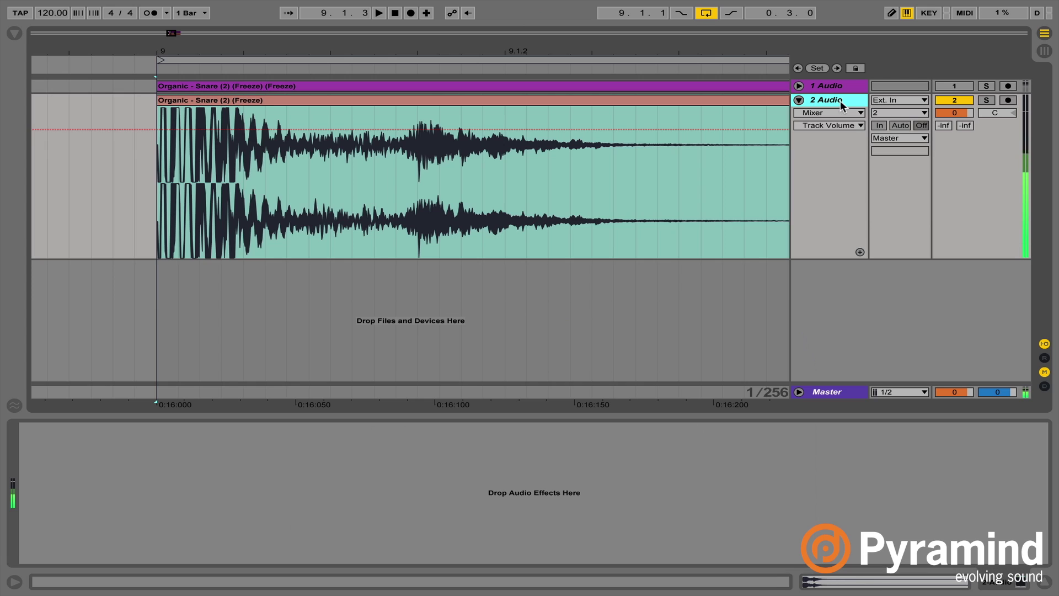
Step: Unfold and solo the 1 Audio track, play its snare and examine the waveform of its tail
{"action": "left_click", "coordinate": [799, 86]}
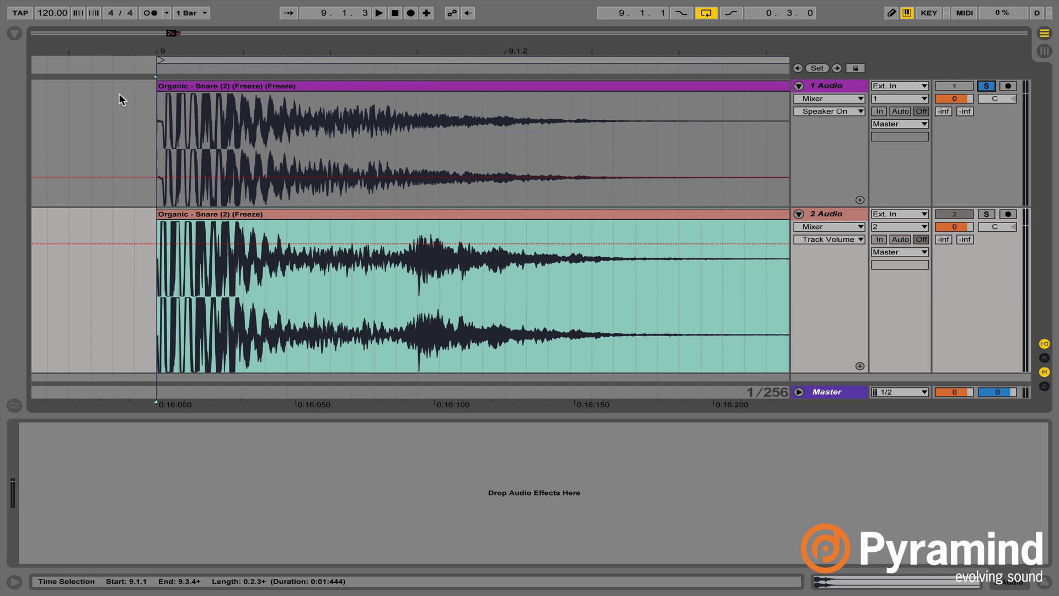
{"action": "left_click", "coordinate": [157, 109]}
{"action": "key", "text": "space"}
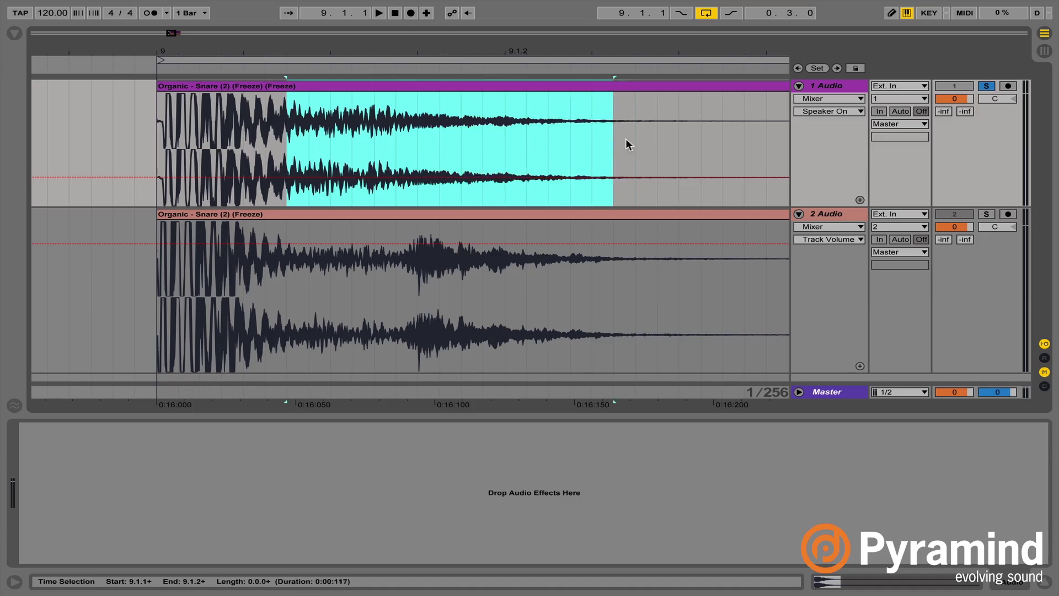
{"action": "left_click_drag", "start_coordinate": [633, 142], "coordinate": [272, 155]}
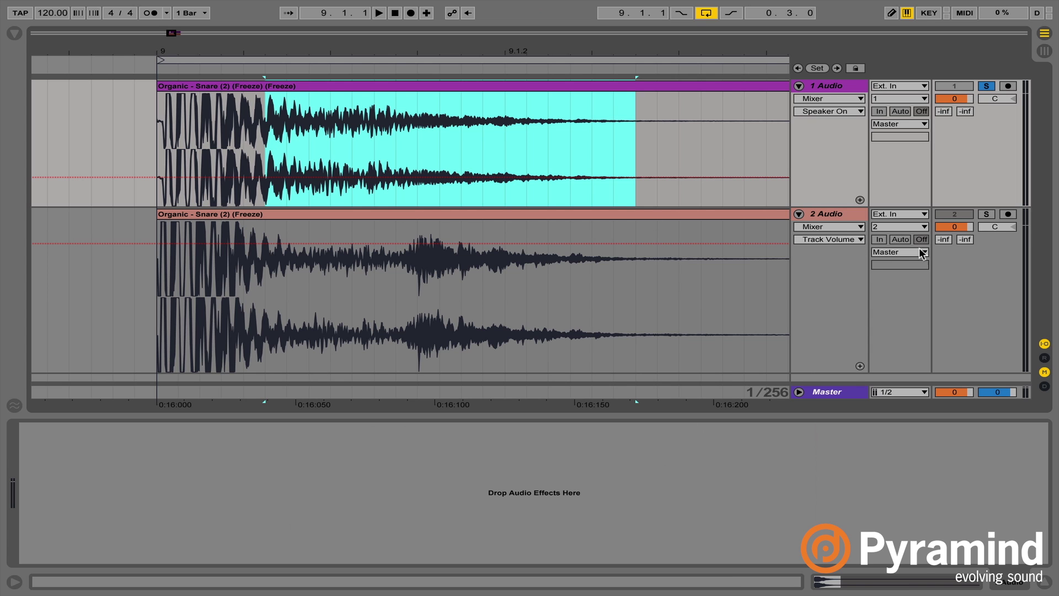
Step: Solo the 2 Audio track, play its snare and examine the clipped transient in its waveform
{"action": "left_click", "coordinate": [993, 216]}
{"action": "left_click", "coordinate": [229, 216]}
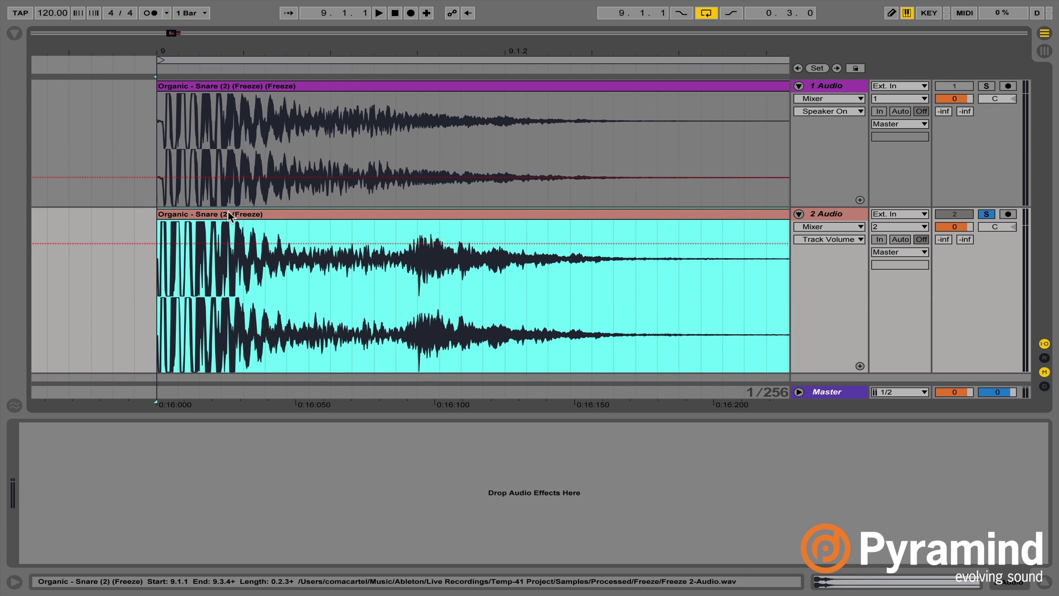
{"action": "left_click", "coordinate": [158, 270]}
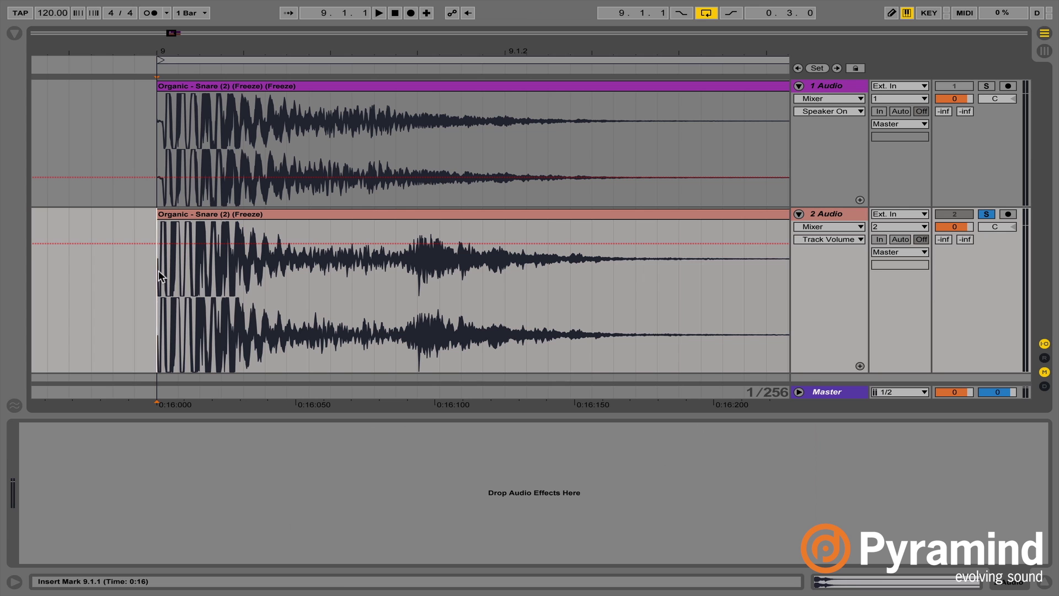
{"action": "key", "text": "space"}
{"action": "key", "text": "space"}
{"action": "left_click_drag", "start_coordinate": [163, 270], "coordinate": [195, 271]}
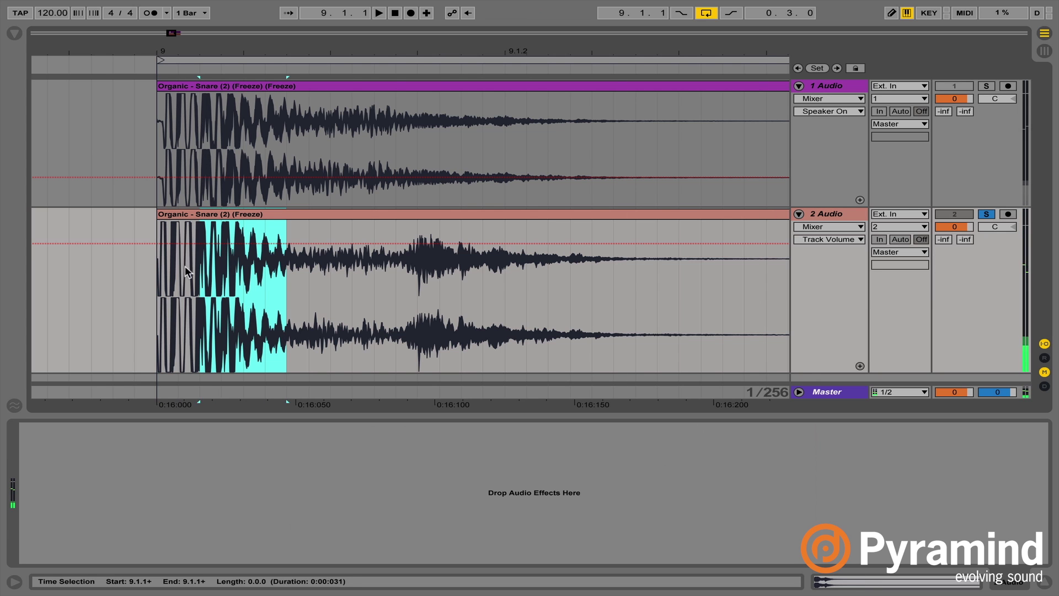
{"action": "mouse_move", "coordinate": [269, 268]}
{"action": "left_mouse_down"}
{"action": "mouse_move", "coordinate": [632, 283]}
{"action": "mouse_move", "coordinate": [277, 275]}
{"action": "left_mouse_up"}
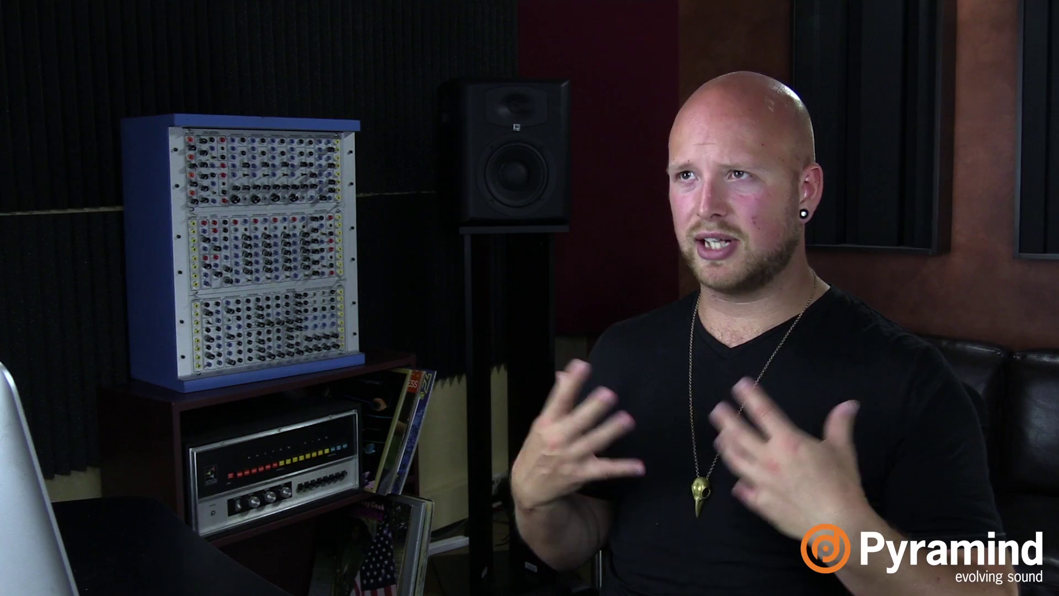